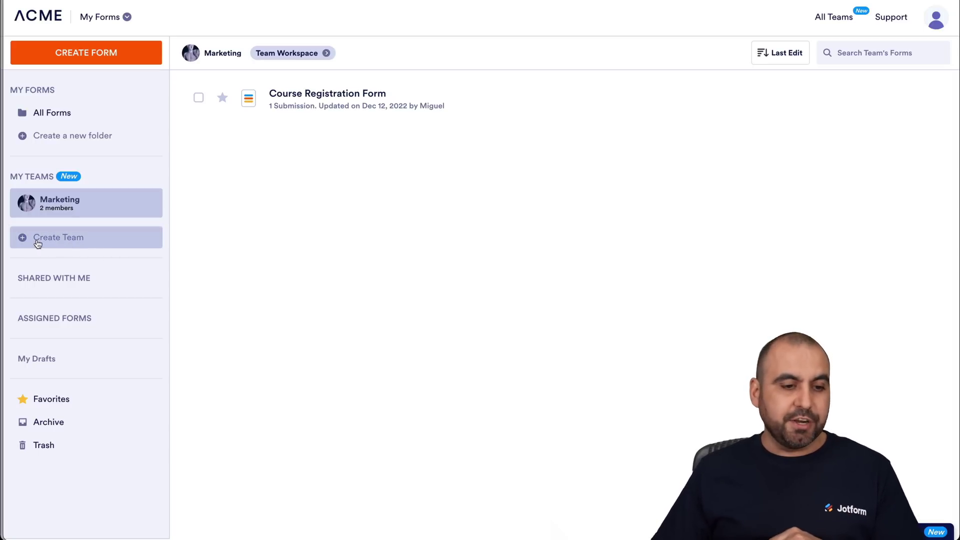
- Start creating a new team from the My Forms page
{"action": "left_click", "coordinate": [54, 239]}
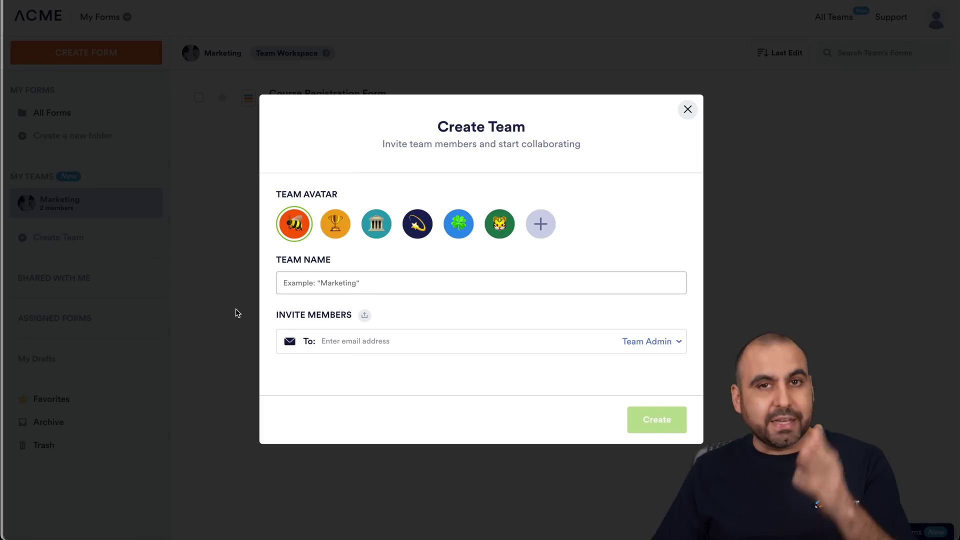
{"action": "left_click", "coordinate": [687, 110]}
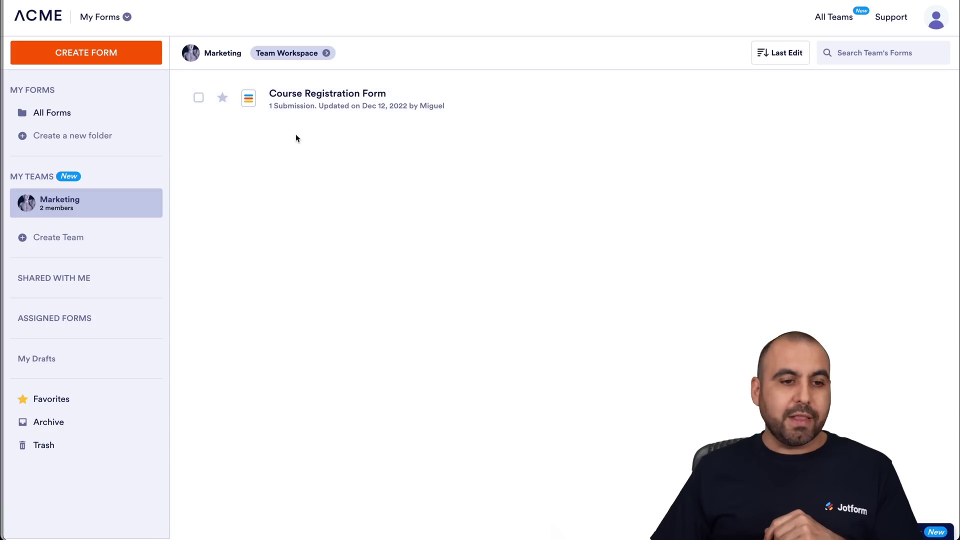
{"action": "left_click", "coordinate": [107, 23]}
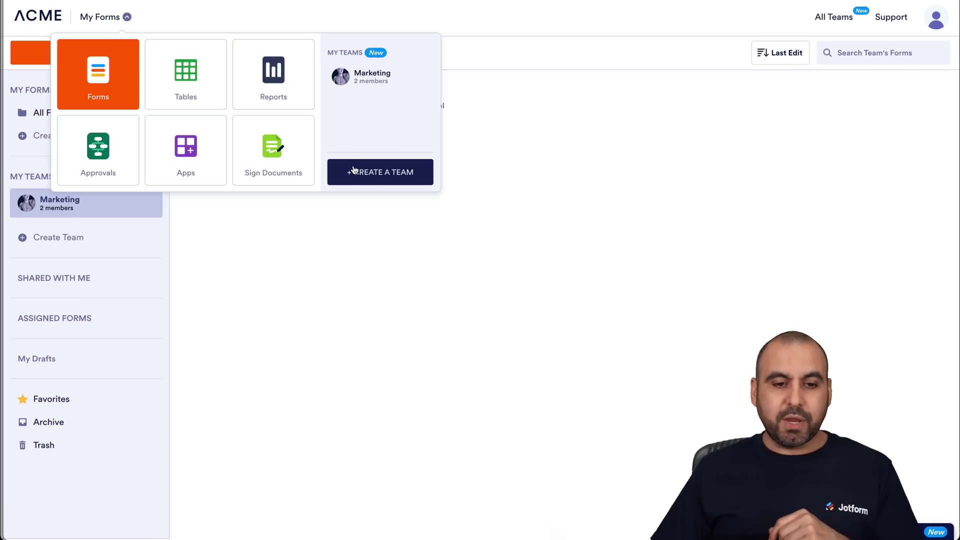
{"action": "left_click", "coordinate": [373, 175]}
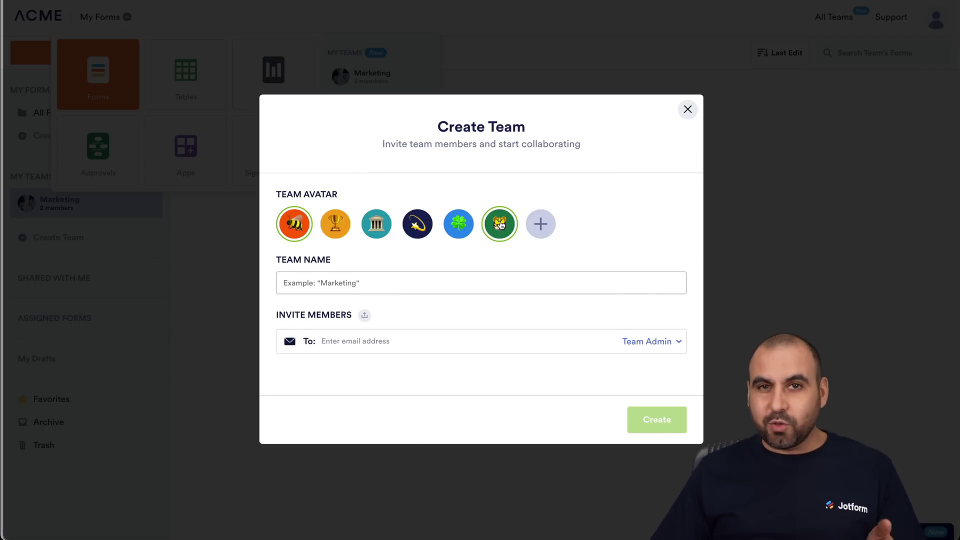
- Examine the custom team avatar options: gallery images, image URL, icons and emojis
{"action": "left_click", "coordinate": [540, 226]}
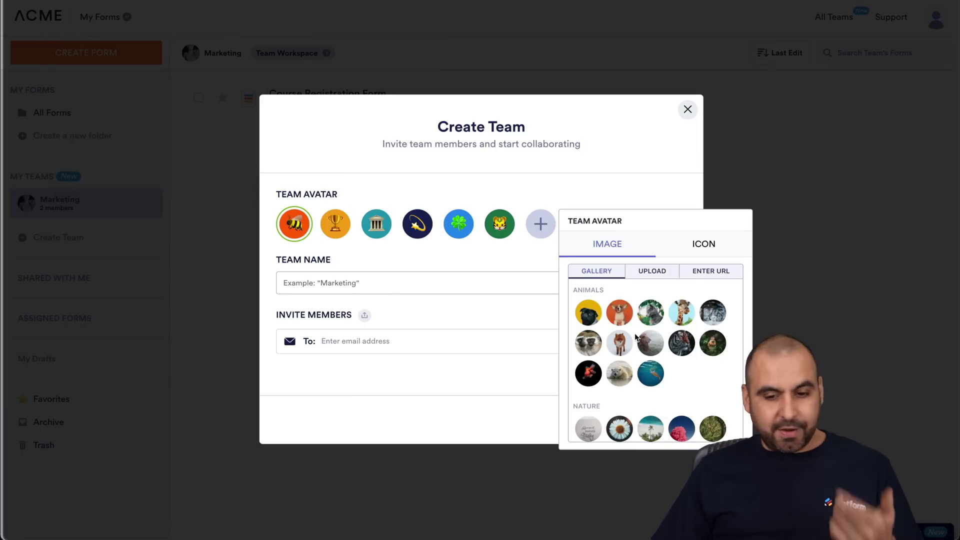
{"action": "scroll", "coordinate": [643, 351], "scroll_direction": "down", "scroll_amount": 5}
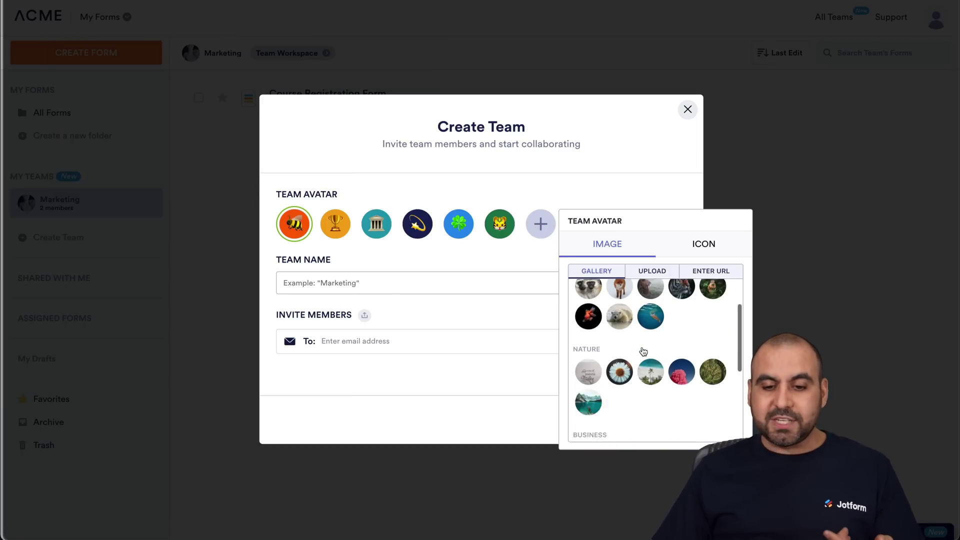
{"action": "scroll", "coordinate": [643, 351], "scroll_direction": "up", "scroll_amount": 5}
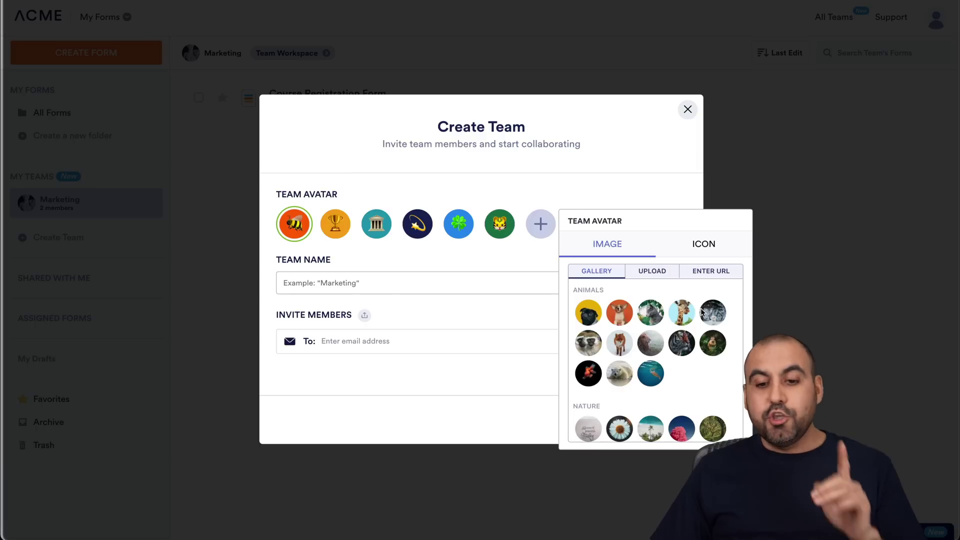
{"action": "left_click", "coordinate": [716, 278]}
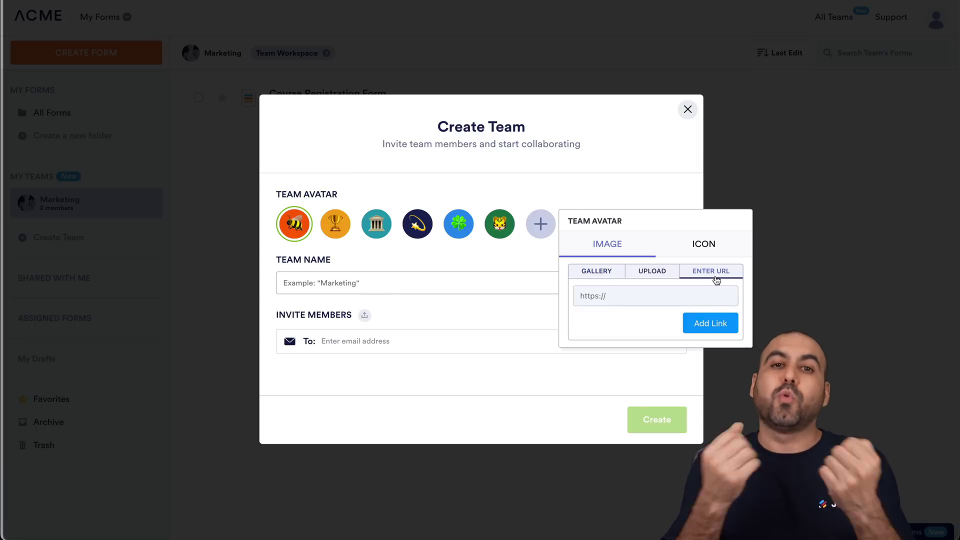
{"action": "left_click", "coordinate": [703, 253]}
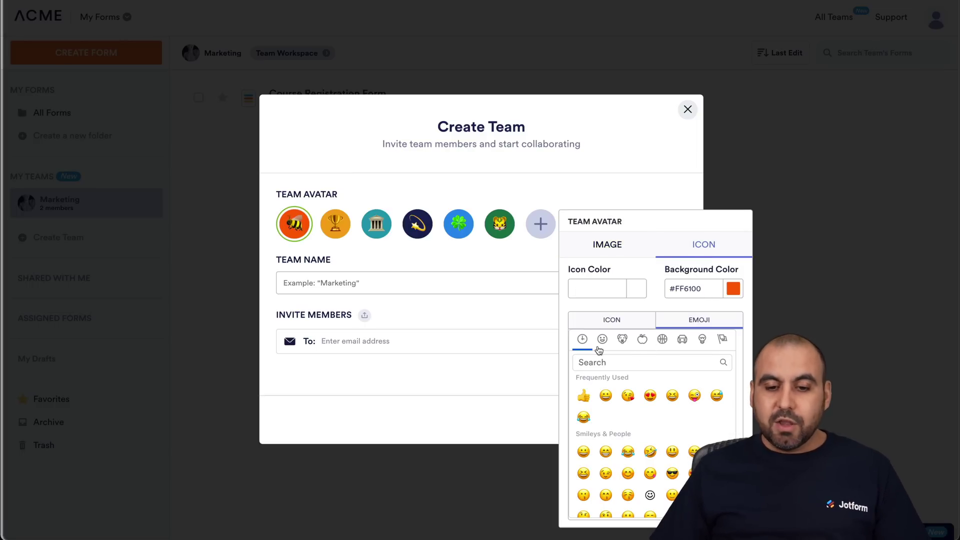
{"action": "left_click", "coordinate": [656, 326]}
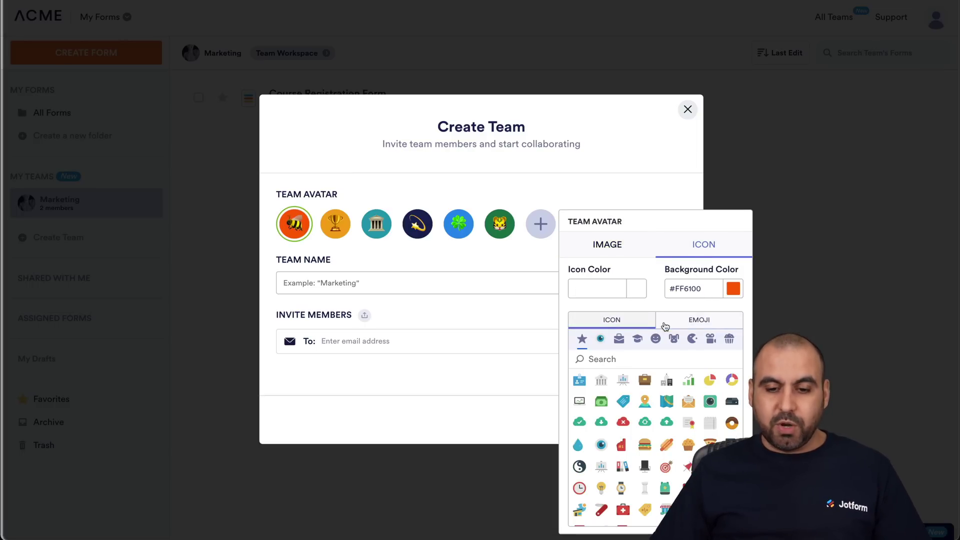
{"action": "left_click", "coordinate": [685, 325]}
{"action": "scroll", "coordinate": [669, 443], "scroll_direction": "down", "scroll_amount": 3}
{"action": "scroll", "coordinate": [667, 444], "scroll_direction": "down", "scroll_amount": 5}
{"action": "scroll", "coordinate": [667, 435], "scroll_direction": "up", "scroll_amount": 10}
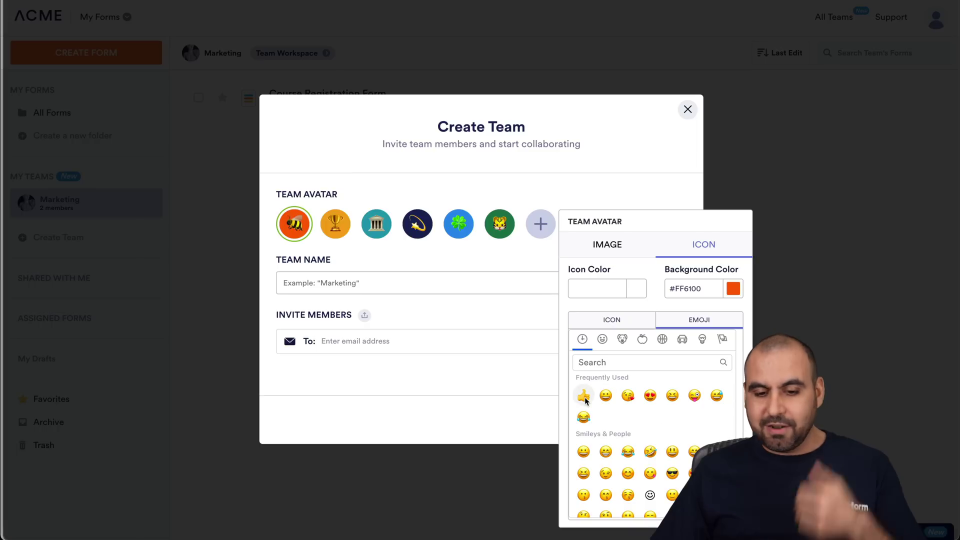
- Try the thumbs-up emoji as the team avatar, and replace it with the fox image from the Animals gallery
{"action": "left_click", "coordinate": [584, 396]}
{"action": "left_click", "coordinate": [612, 320]}
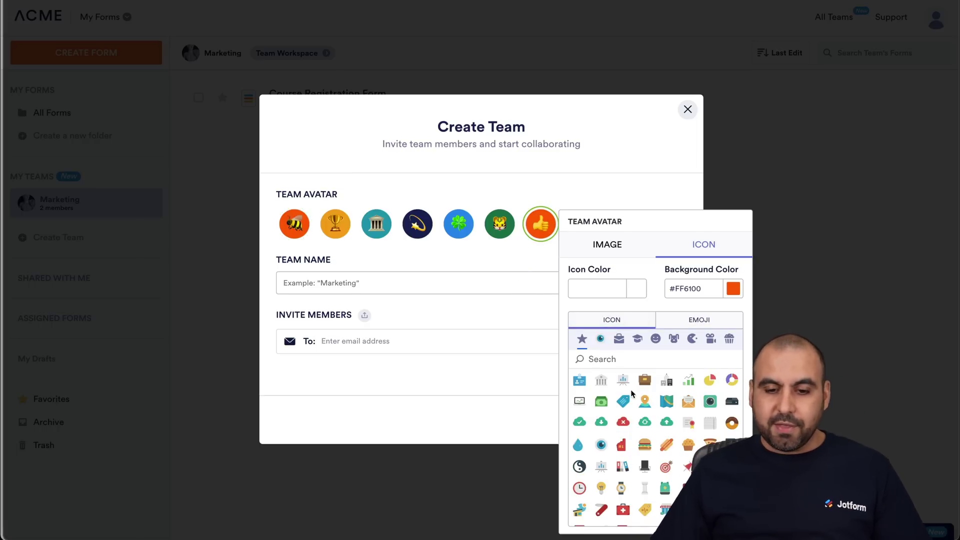
{"action": "left_click", "coordinate": [607, 245]}
{"action": "left_click", "coordinate": [598, 274]}
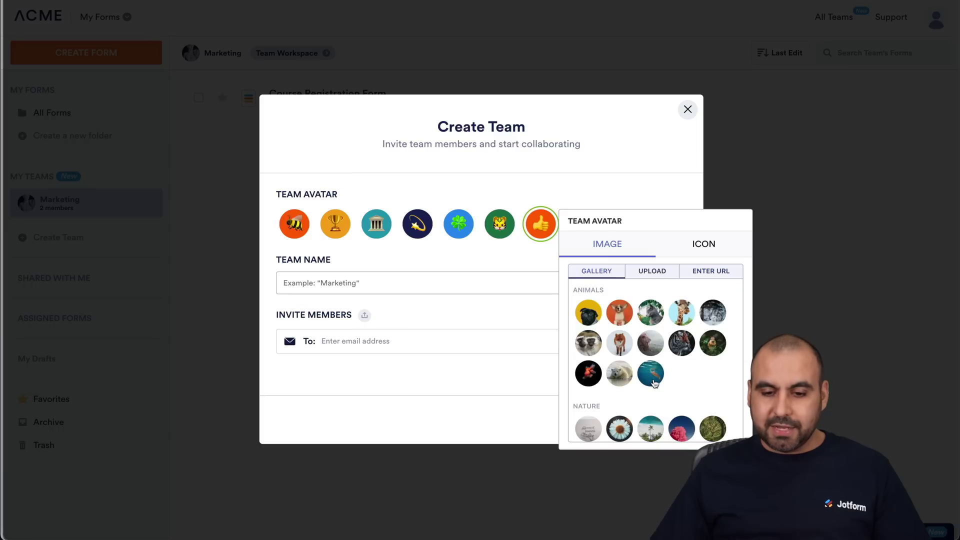
{"action": "left_click", "coordinate": [620, 345]}
{"action": "left_click", "coordinate": [529, 253]}
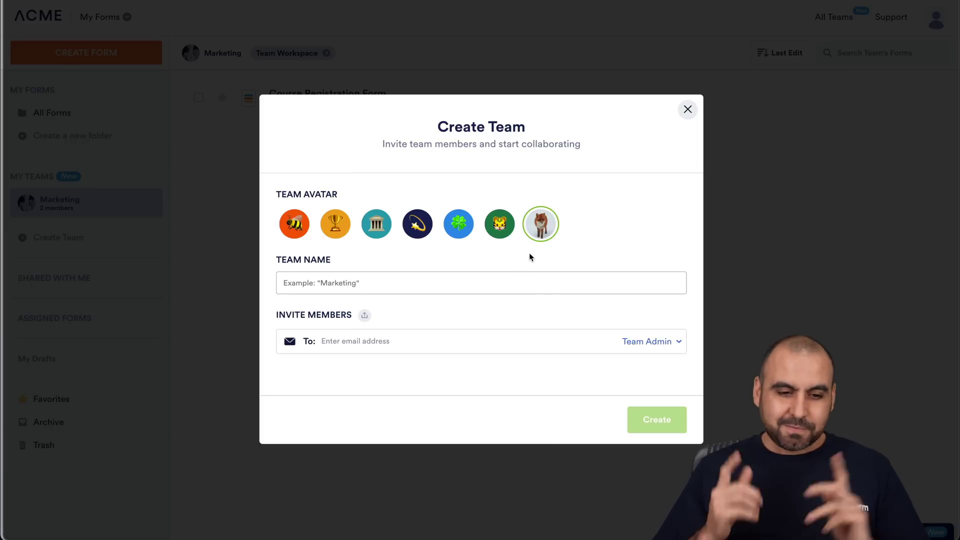
- Name the team HR and add the new member's e-mail address to the invitation
{"action": "left_click", "coordinate": [358, 283]}
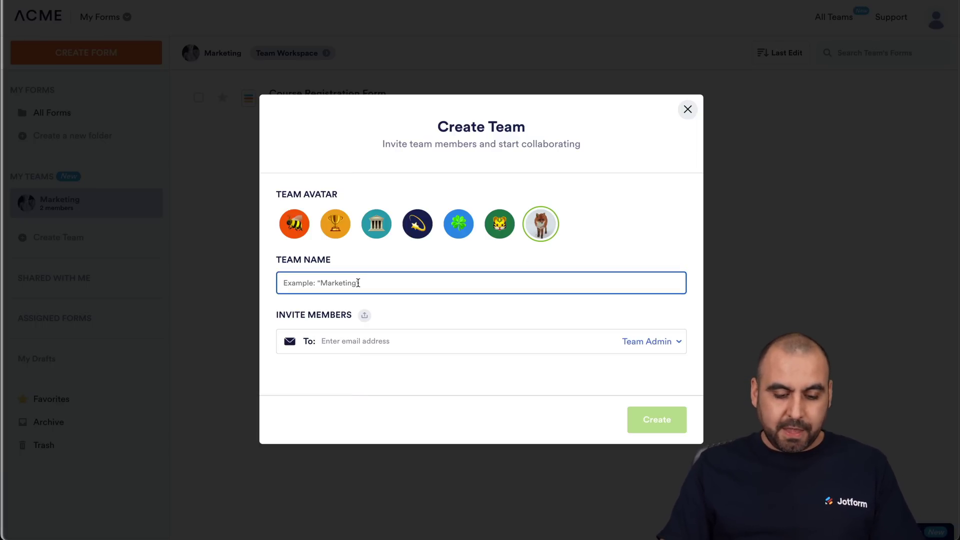
{"action": "type", "text": "HR"}
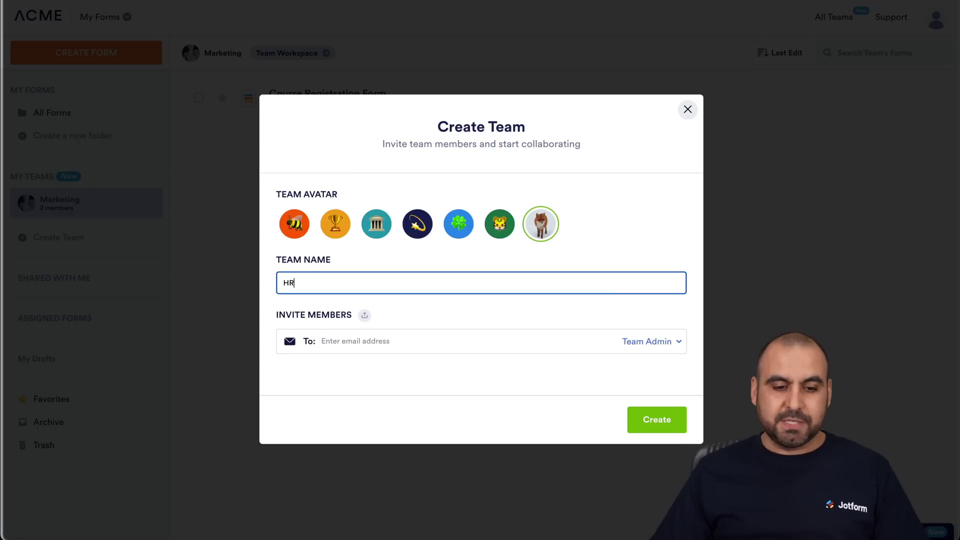
{"action": "left_click", "coordinate": [380, 341]}
{"action": "type", "text": "s"}
{"action": "left_click", "coordinate": [470, 365]}
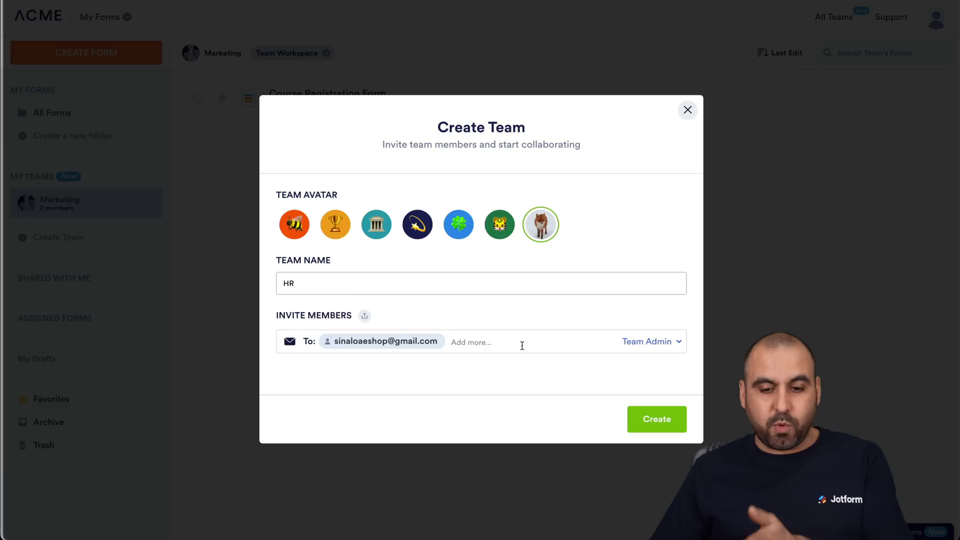
- Review the available member roles, keep Team Admin for the invited member and create the team
{"action": "left_click", "coordinate": [655, 344]}
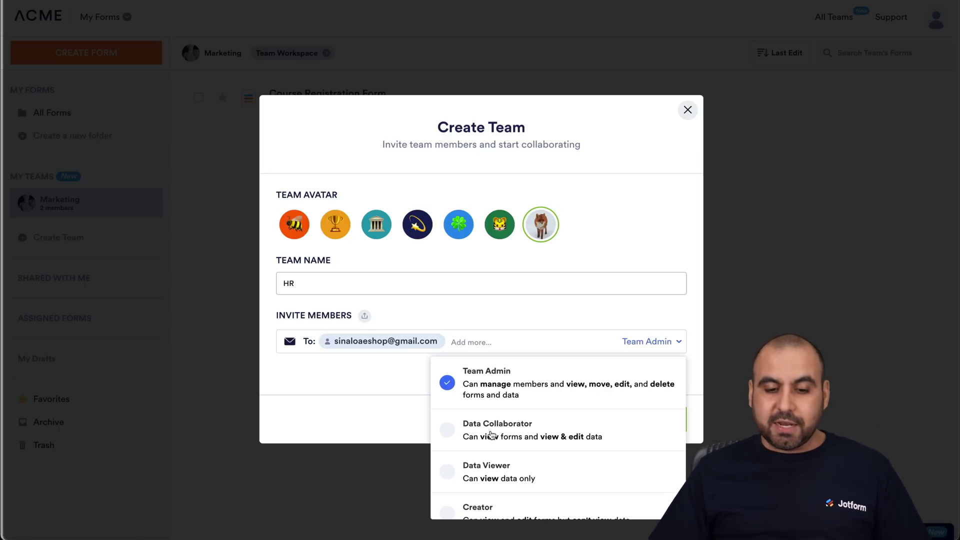
{"action": "scroll", "coordinate": [571, 433], "scroll_direction": "down", "scroll_amount": 1}
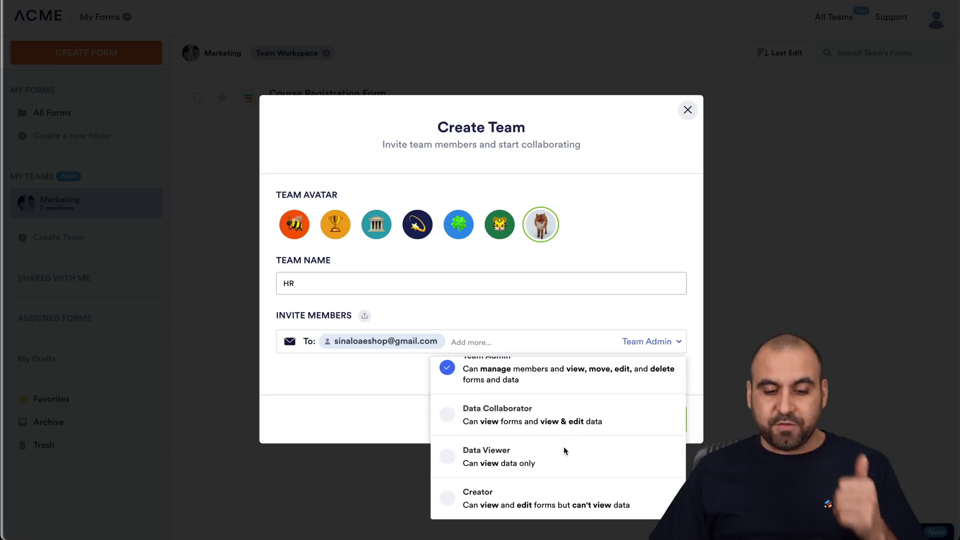
{"action": "scroll", "coordinate": [547, 403], "scroll_direction": "up", "scroll_amount": 1}
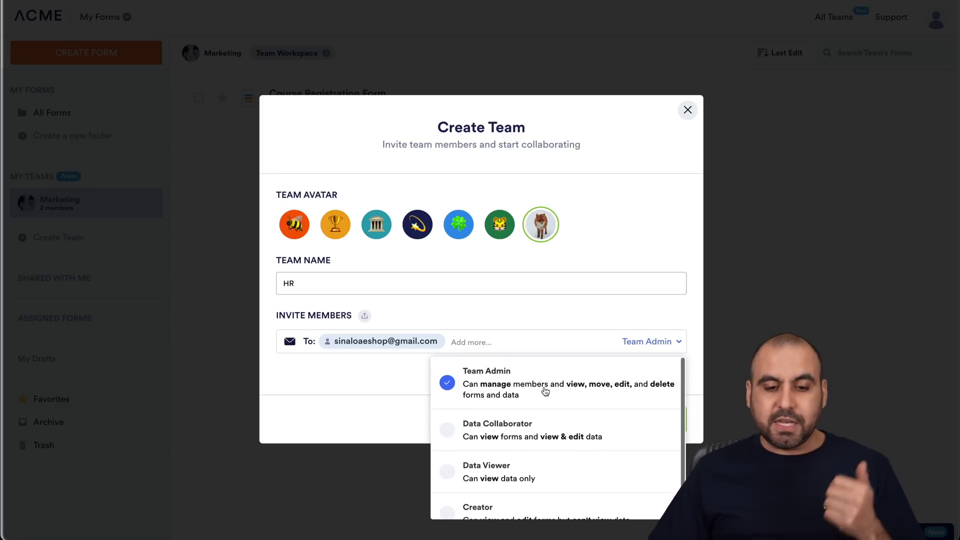
{"action": "left_click", "coordinate": [557, 315]}
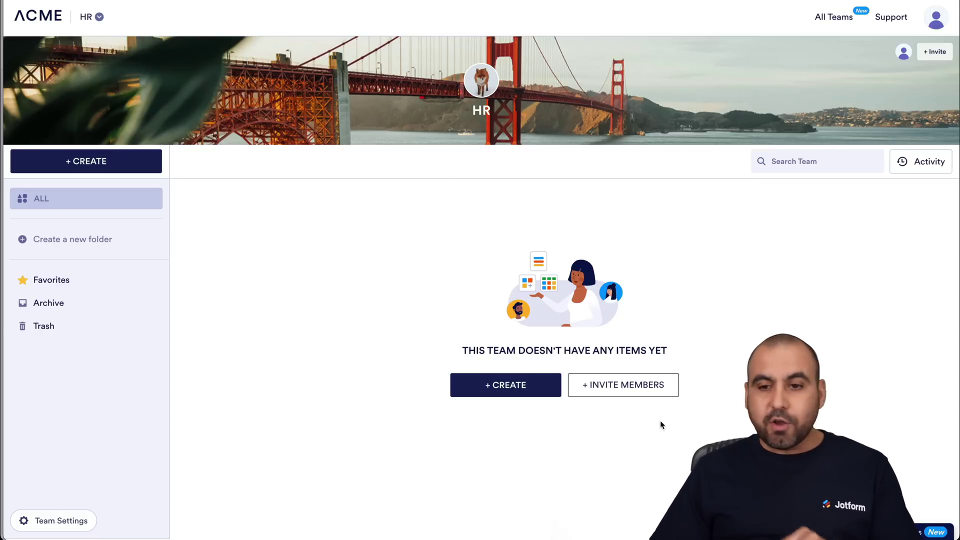
- Return to the forms overview and review which roles can be assigned to the first member of the Marketing team
{"action": "left_click", "coordinate": [45, 24]}
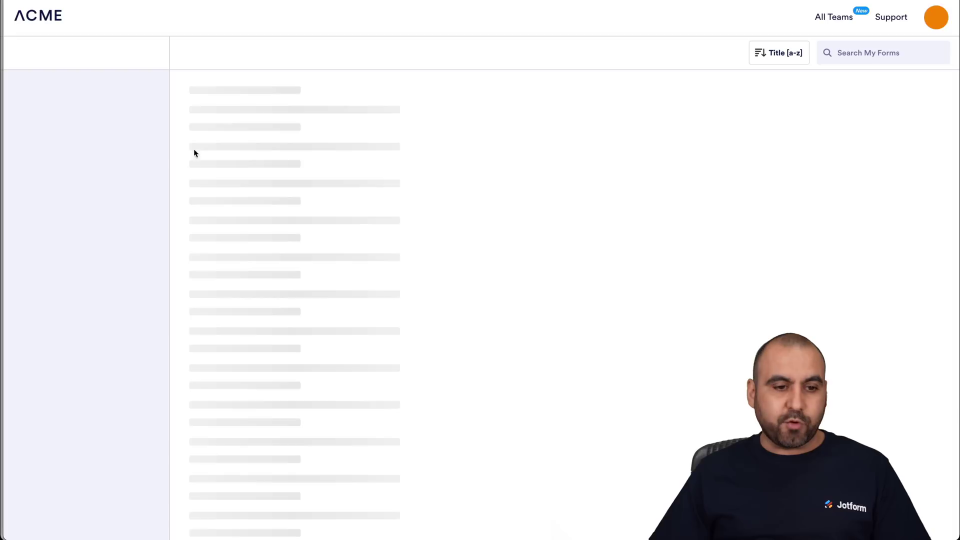
{"action": "left_click", "coordinate": [113, 223]}
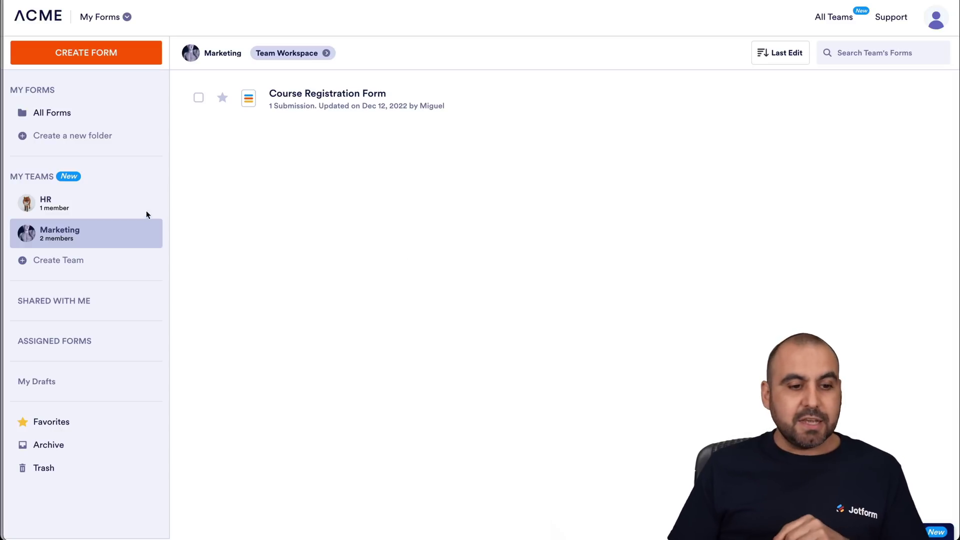
{"action": "left_click", "coordinate": [55, 244]}
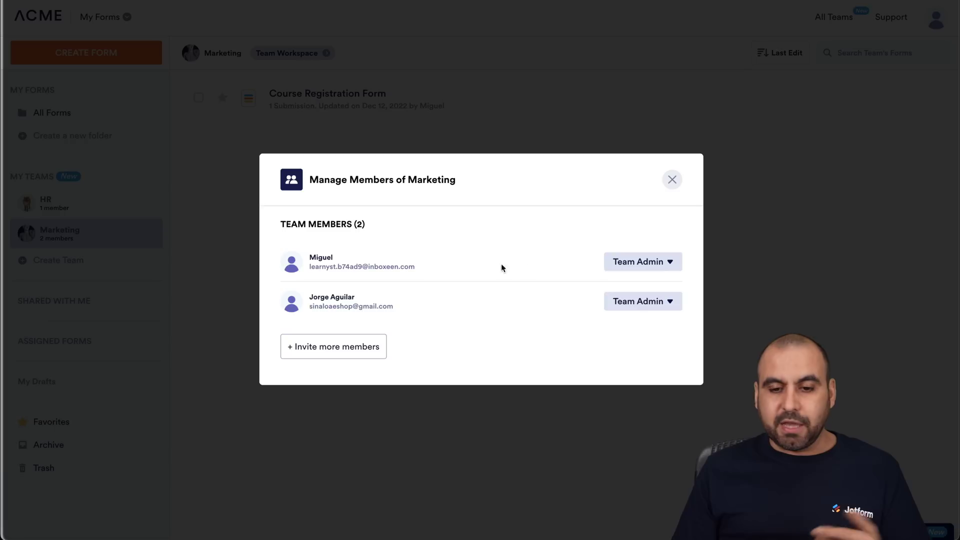
{"action": "left_click", "coordinate": [629, 266]}
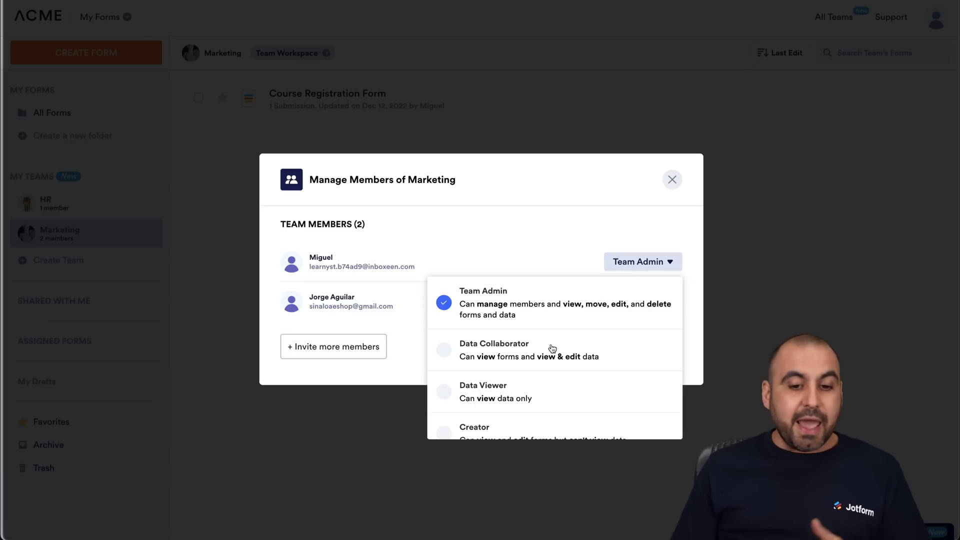
{"action": "scroll", "coordinate": [546, 357], "scroll_direction": "down", "scroll_amount": 1}
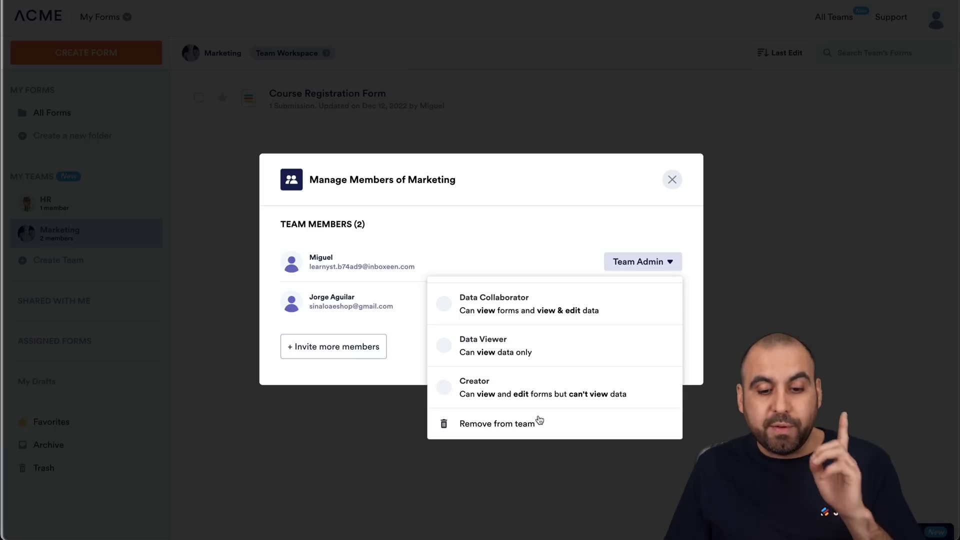
{"action": "left_click", "coordinate": [526, 245]}
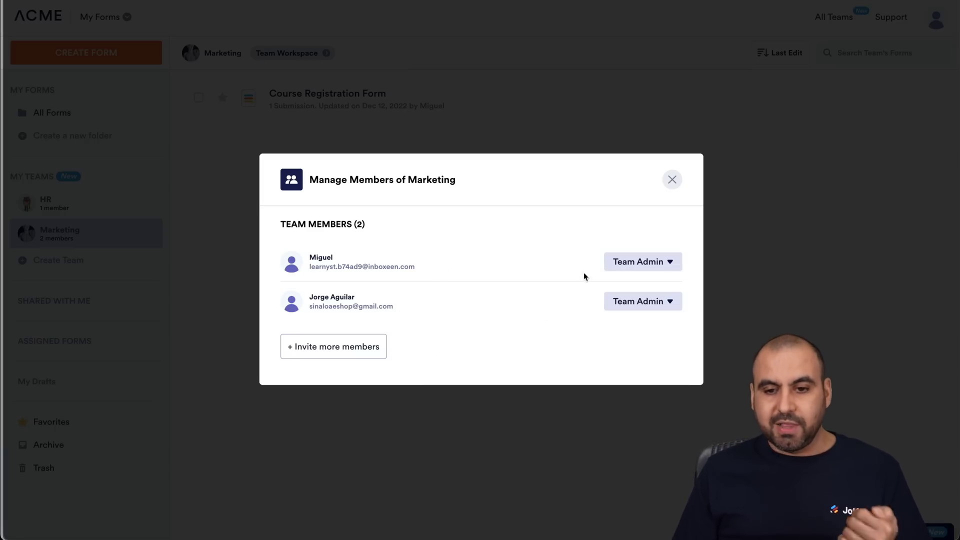
{"action": "left_click", "coordinate": [671, 180]}
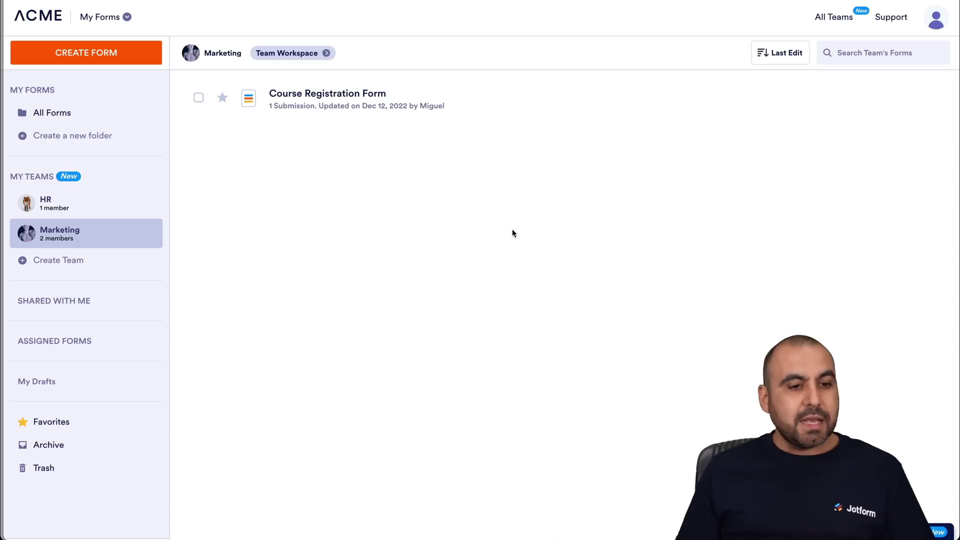
- Create a form for the Marketing team from the Product Order Form template and return to the team's form list
{"action": "left_click", "coordinate": [117, 59]}
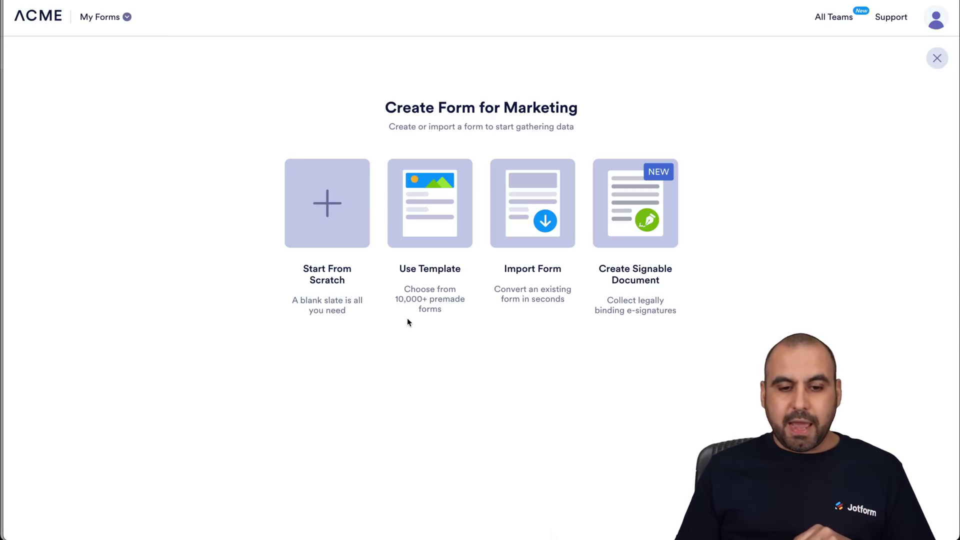
{"action": "left_click", "coordinate": [431, 231]}
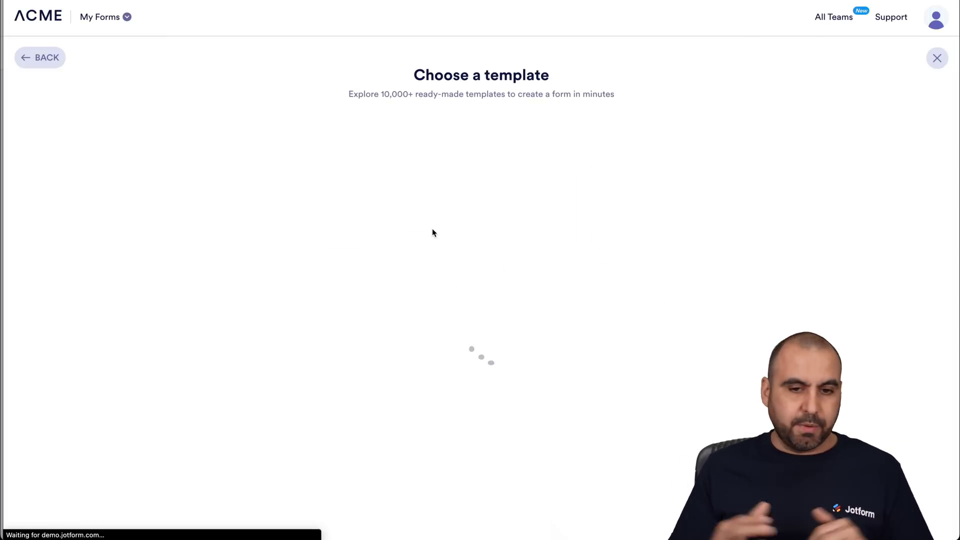
{"action": "scroll", "coordinate": [620, 320], "scroll_direction": "down", "scroll_amount": 4}
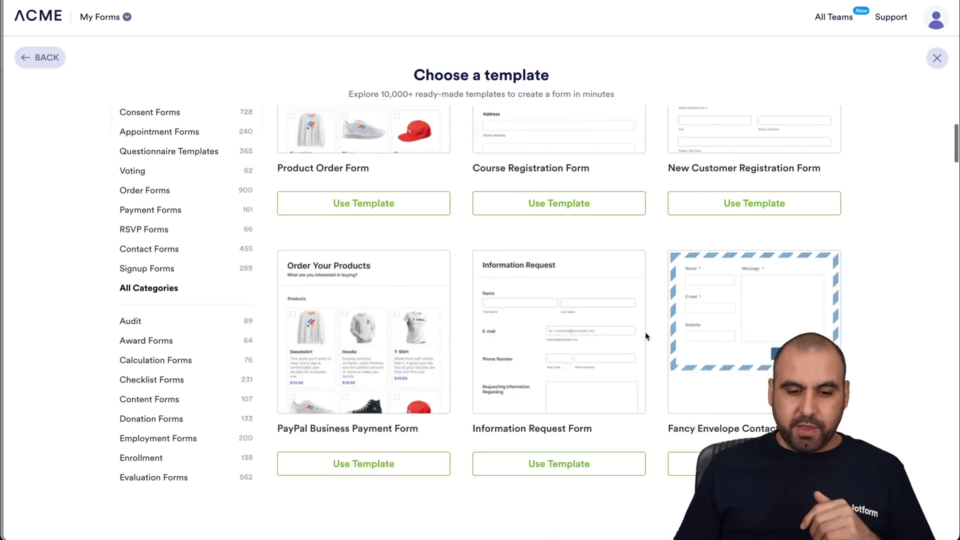
{"action": "scroll", "coordinate": [500, 325], "scroll_direction": "up", "scroll_amount": 4}
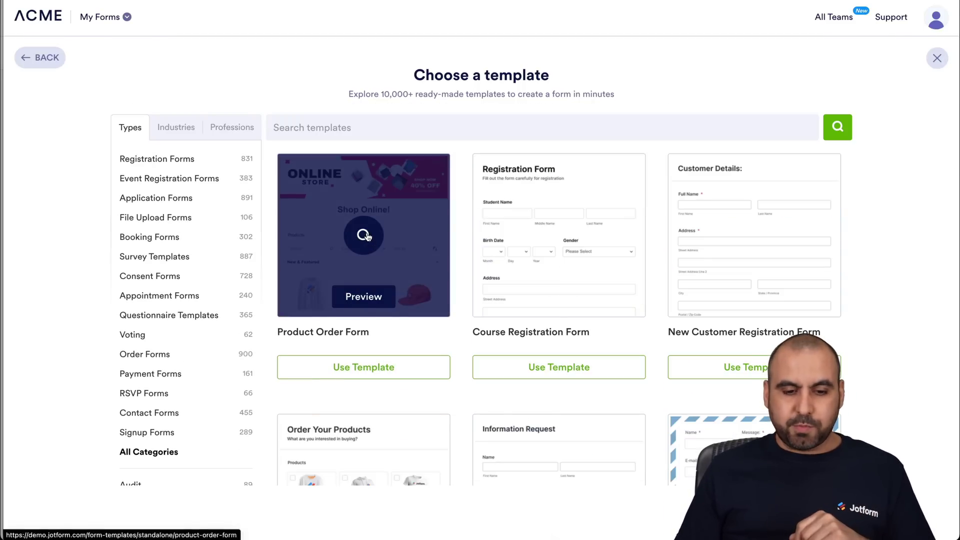
{"action": "left_click", "coordinate": [368, 240]}
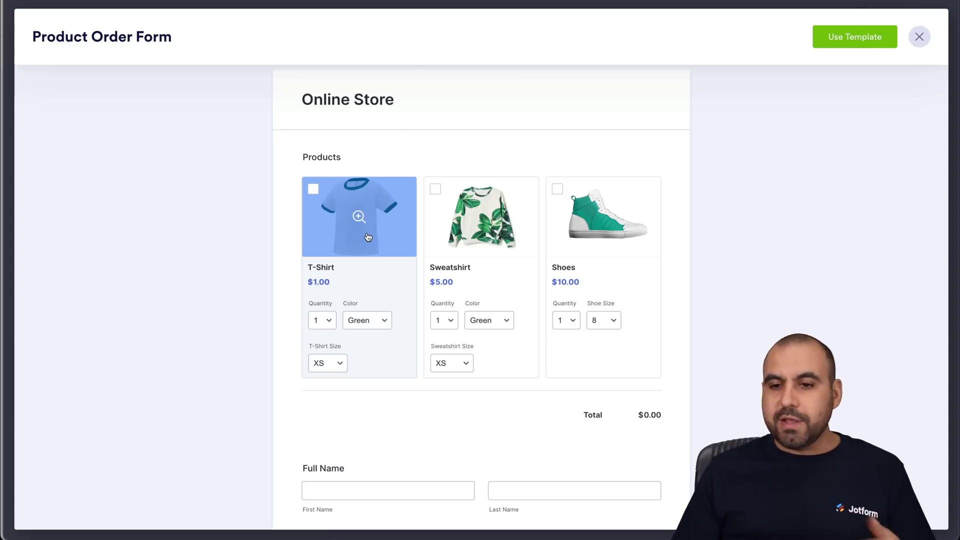
{"action": "left_click", "coordinate": [865, 43]}
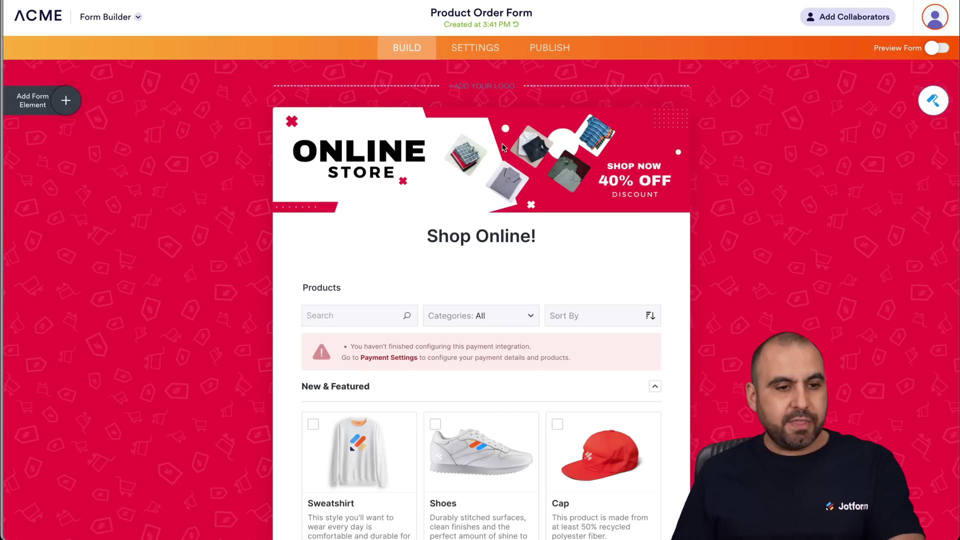
{"action": "left_click", "coordinate": [40, 21]}
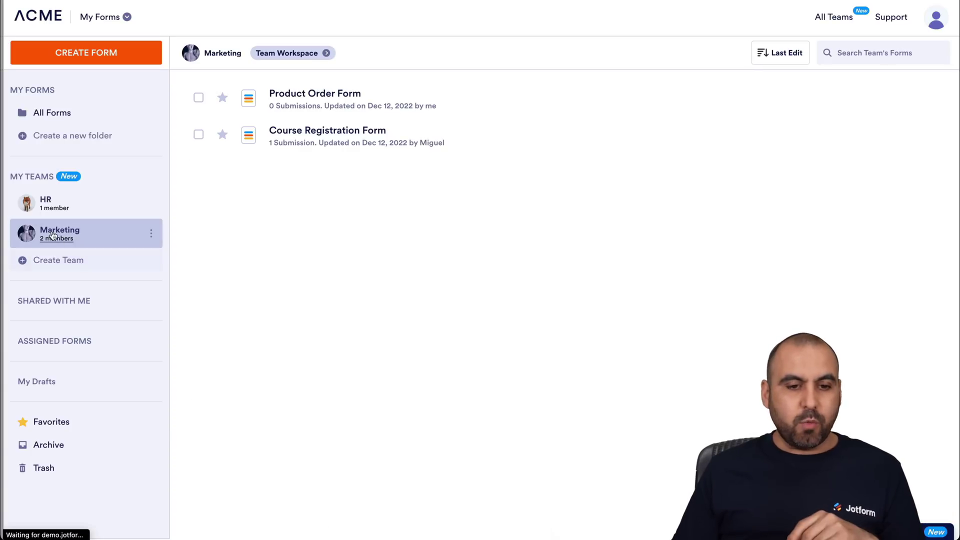
- From the second member's account, review the Marketing team's member roles and open its Course Registration Form for editing
{"action": "mouse_move", "coordinate": [349, 148]}
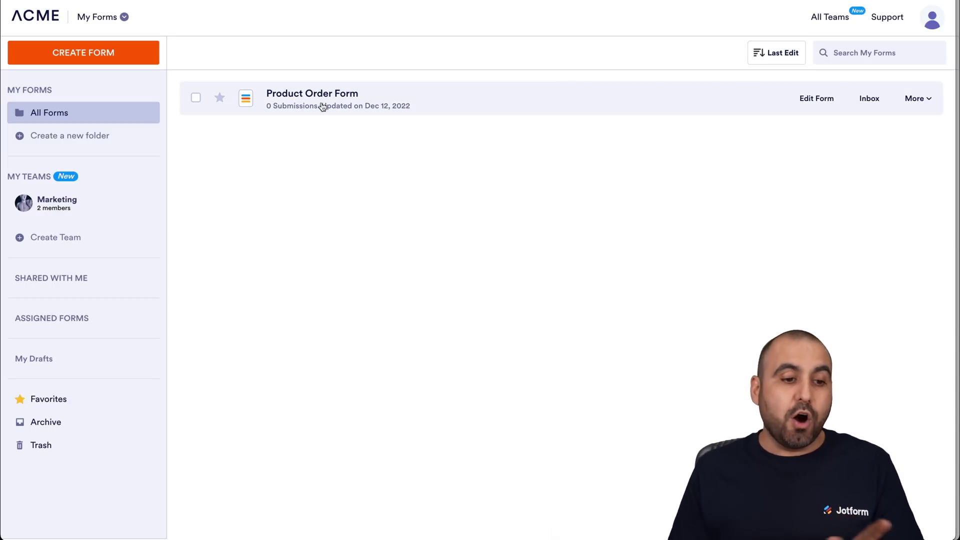
{"action": "left_click", "coordinate": [68, 201]}
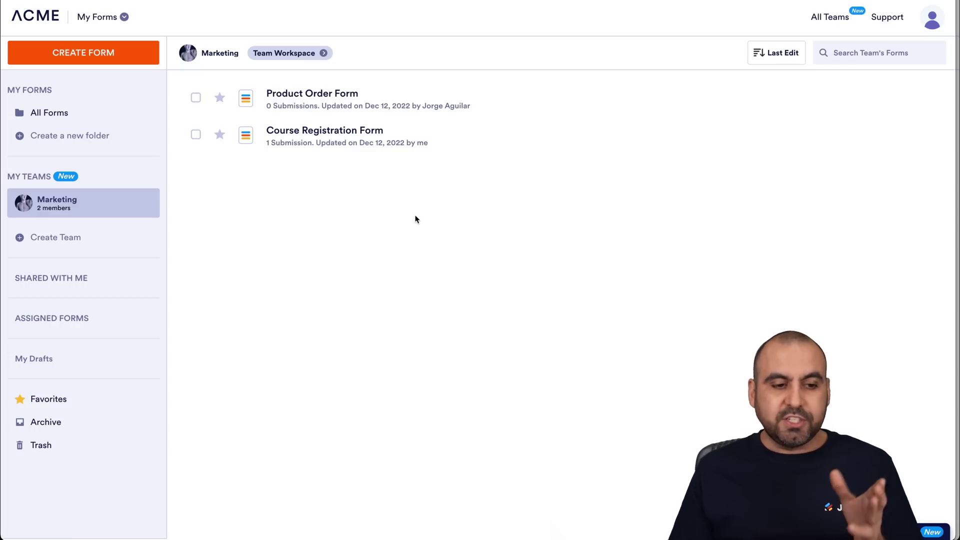
{"action": "left_click", "coordinate": [61, 209]}
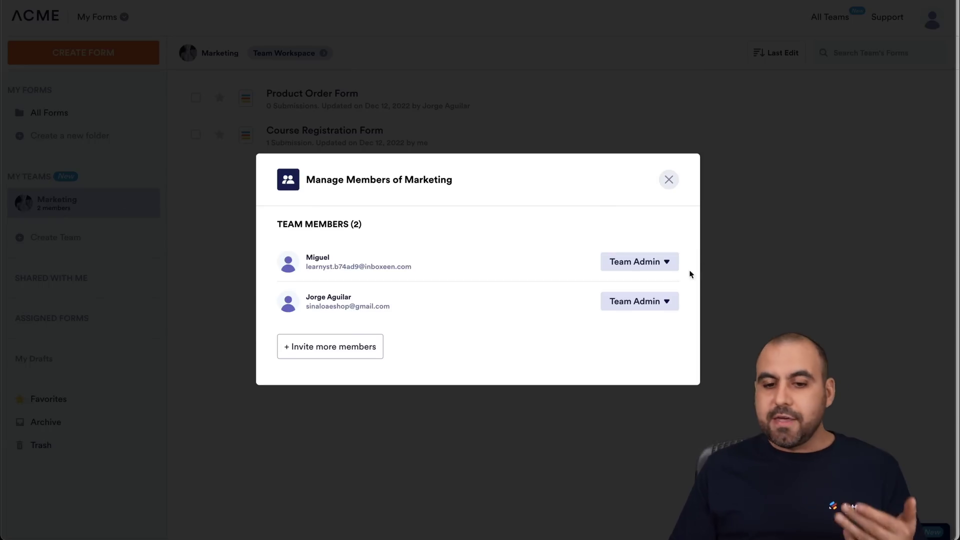
{"action": "left_click", "coordinate": [654, 266]}
{"action": "left_click", "coordinate": [511, 228]}
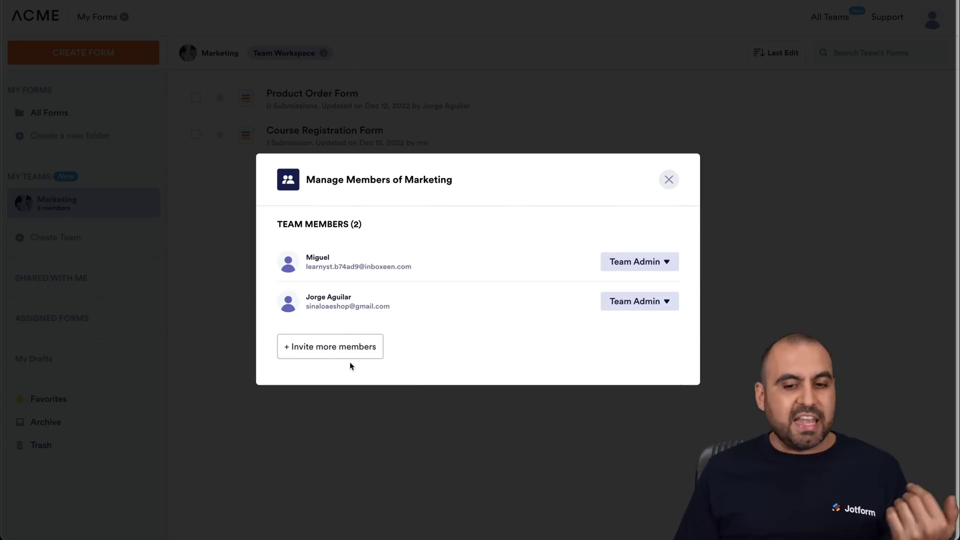
{"action": "left_click", "coordinate": [670, 183]}
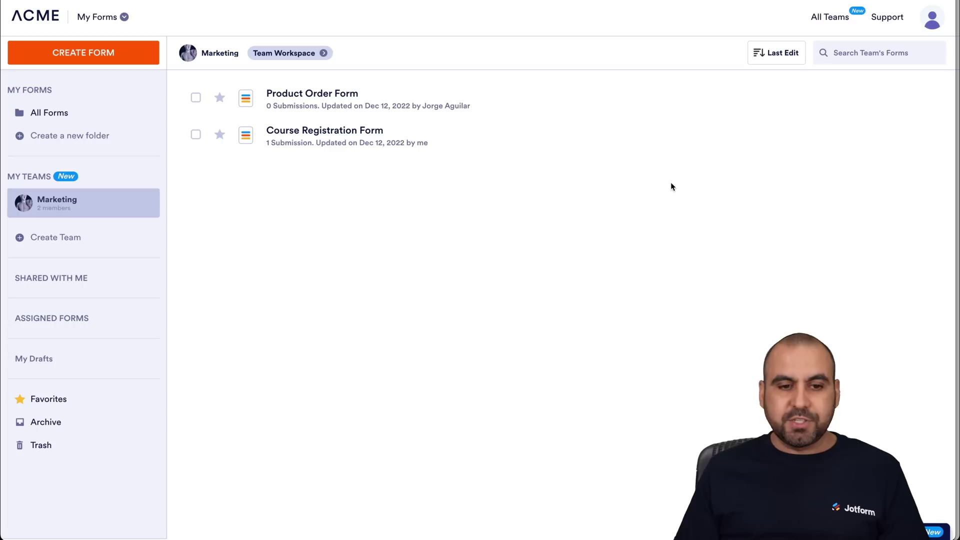
{"action": "left_click", "coordinate": [397, 143]}
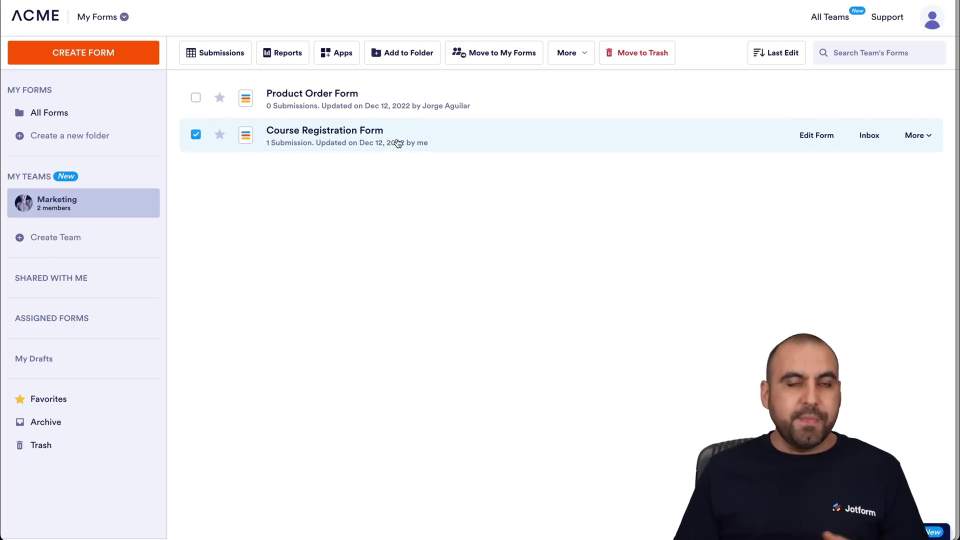
{"action": "left_click", "coordinate": [825, 144]}
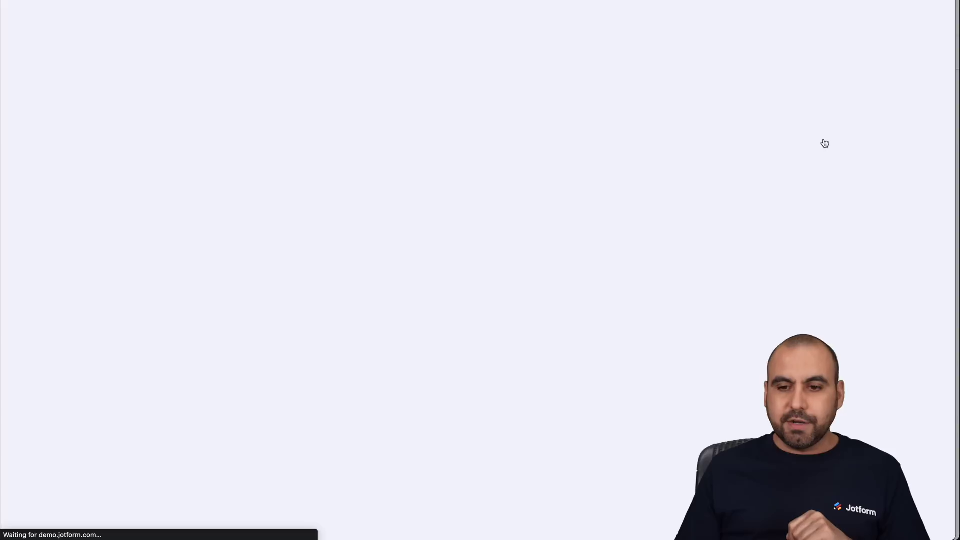
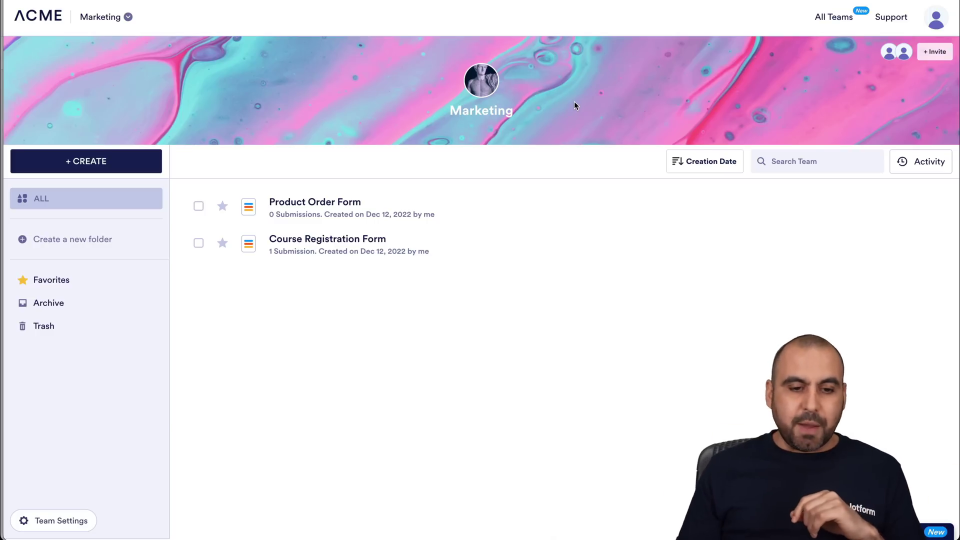
- Select the Product Order Form in the Marketing workspace and examine the bulk actions and form options available for it
{"action": "left_click", "coordinate": [199, 207]}
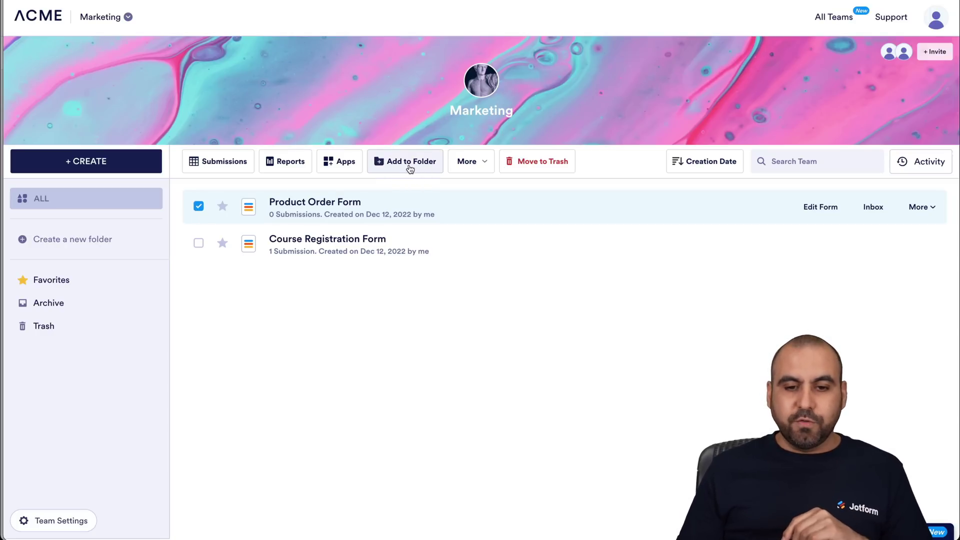
{"action": "left_click", "coordinate": [465, 167]}
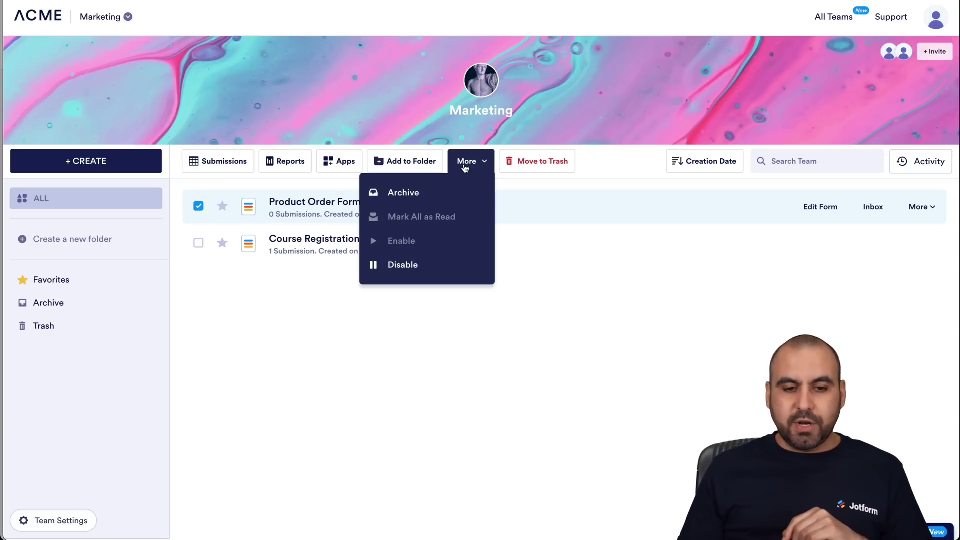
{"action": "left_click", "coordinate": [555, 311]}
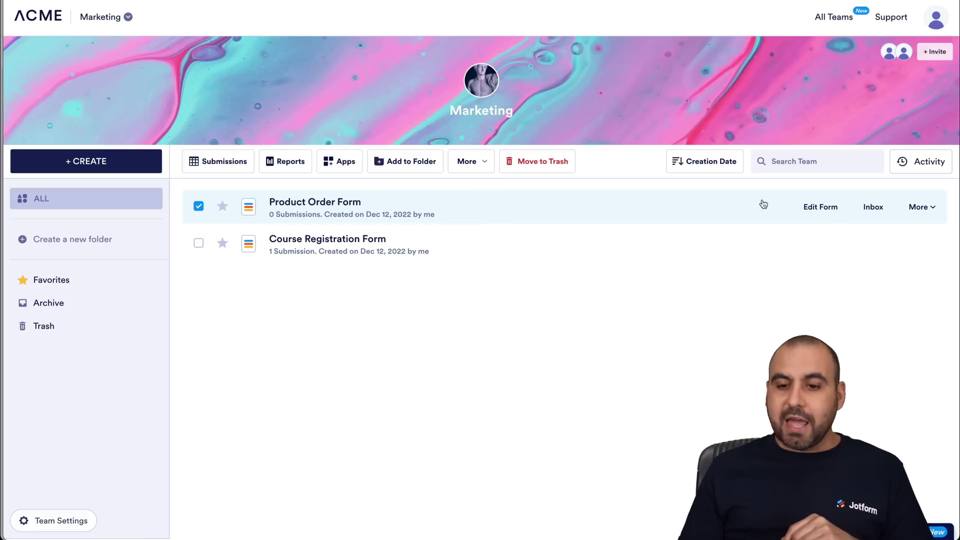
{"action": "left_click", "coordinate": [906, 205]}
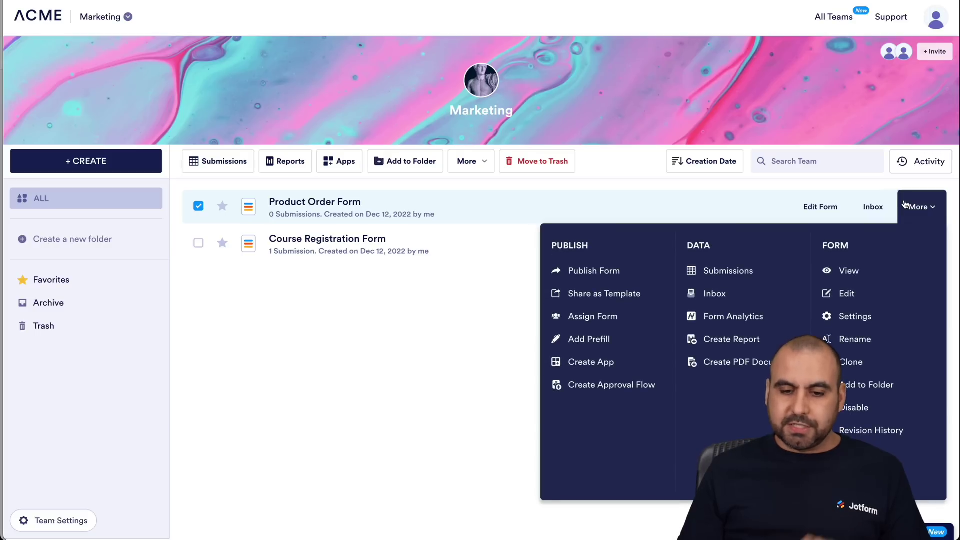
{"action": "left_click", "coordinate": [508, 289]}
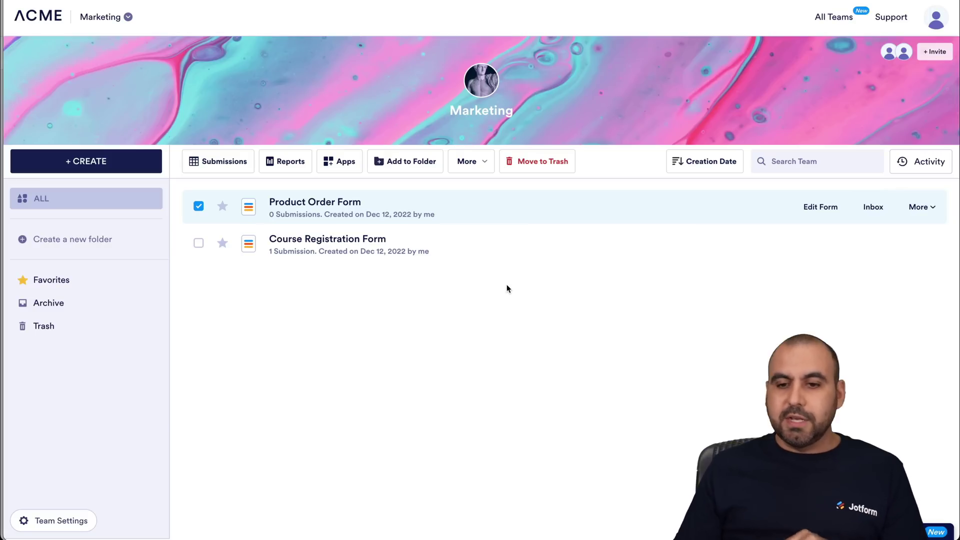
- Create an invitation link for the Marketing team and copy it
{"action": "left_click", "coordinate": [941, 53]}
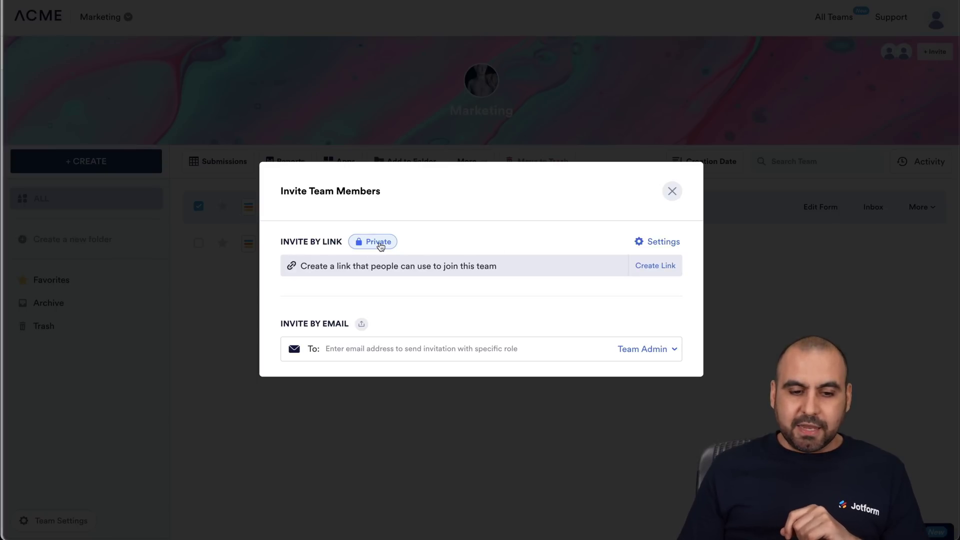
{"action": "left_click", "coordinate": [650, 266]}
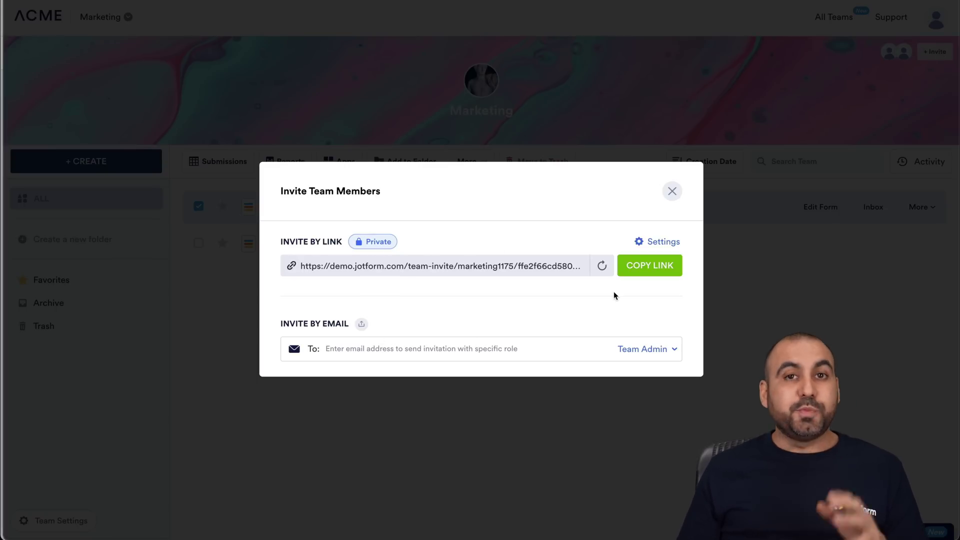
{"action": "left_click", "coordinate": [653, 269]}
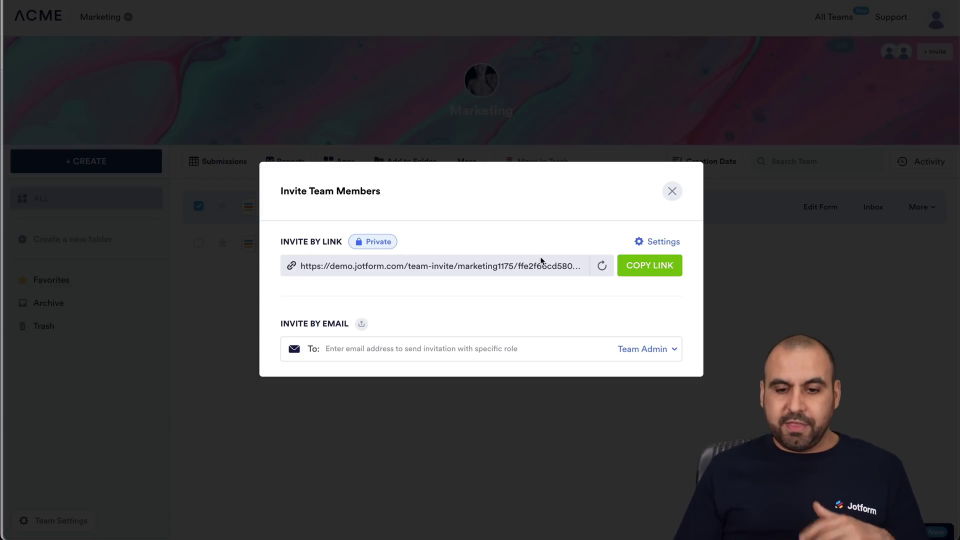
- Set the invitation link's default role to Data Viewer and close the invitation
{"action": "left_click", "coordinate": [650, 241]}
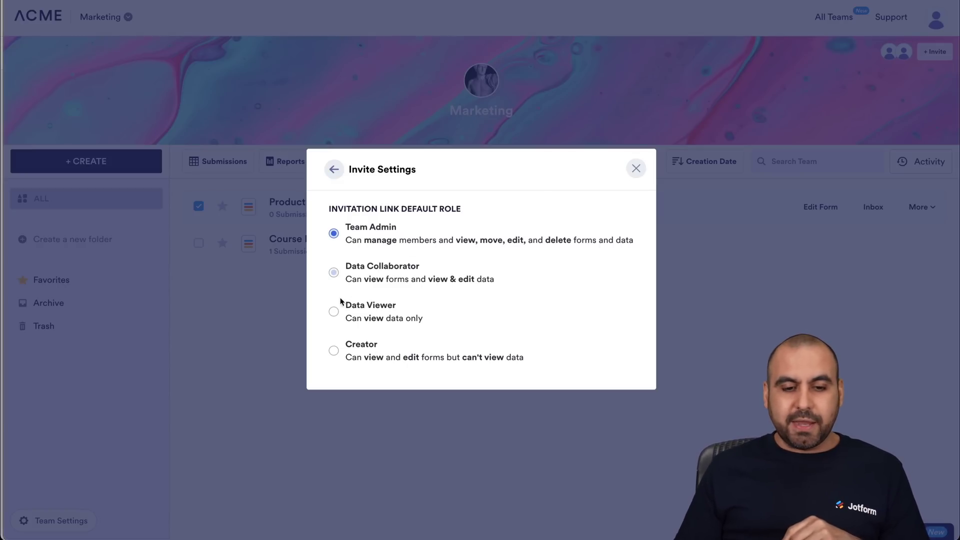
{"action": "left_click", "coordinate": [333, 312]}
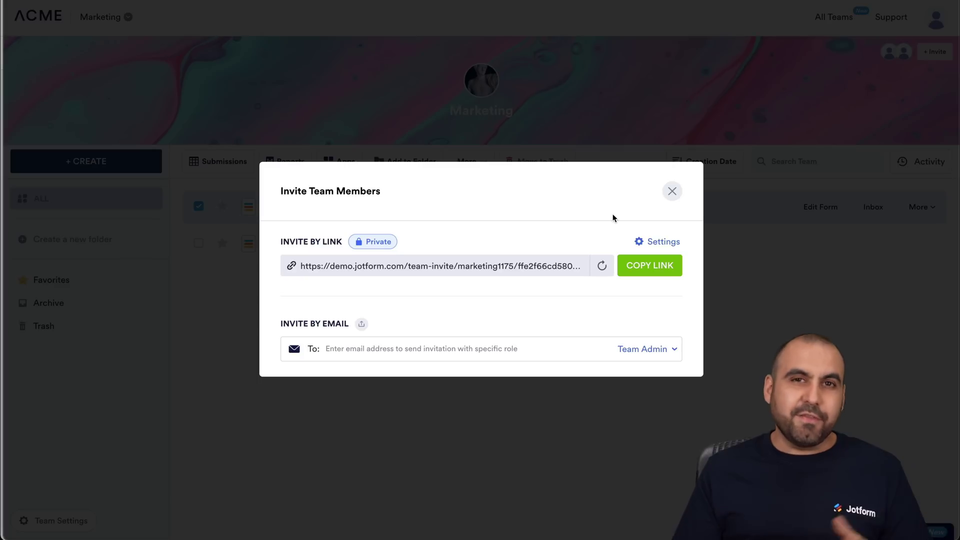
{"action": "left_click", "coordinate": [671, 192]}
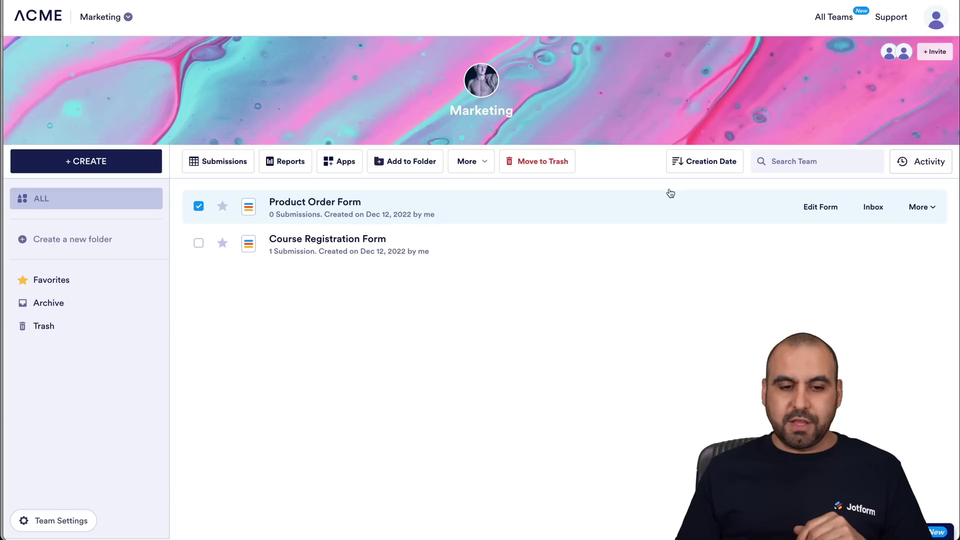
- Clear the form selection and create a folder named Done in the Marketing workspace
{"action": "left_click", "coordinate": [586, 258]}
{"action": "left_click", "coordinate": [199, 243]}
{"action": "left_click", "coordinate": [199, 206]}
{"action": "left_click", "coordinate": [103, 239]}
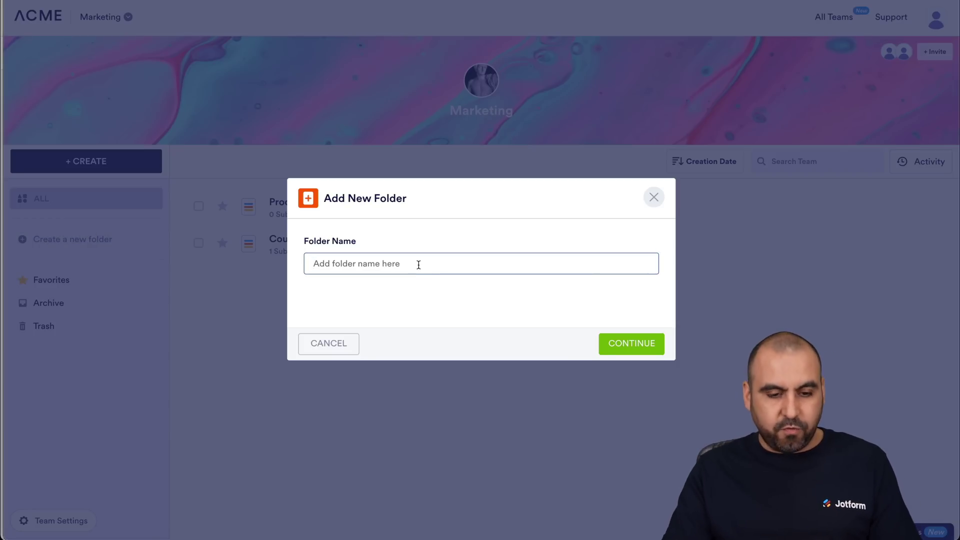
{"action": "type", "text": "Done"}
{"action": "left_click", "coordinate": [638, 338]}
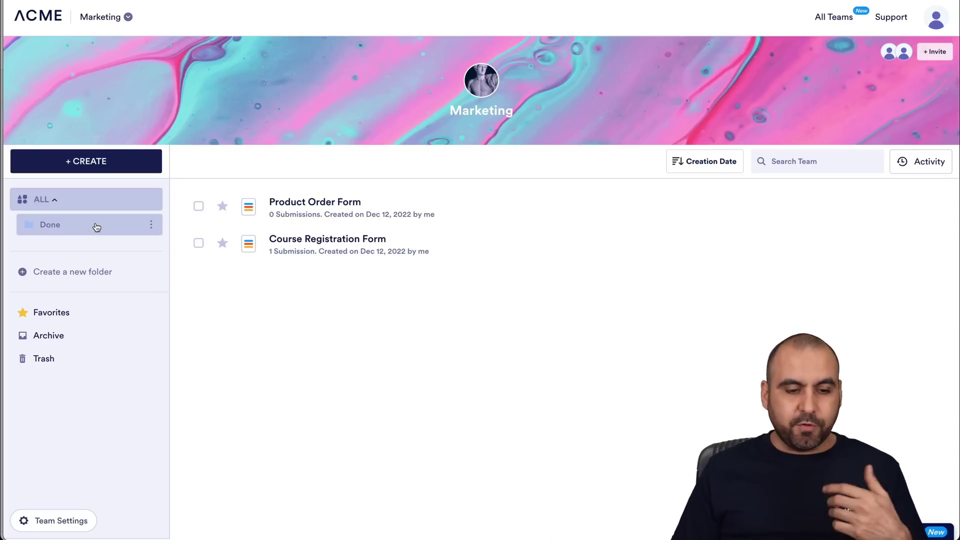
- Add the Product Order Form to the Done folder
{"action": "left_click", "coordinate": [198, 206]}
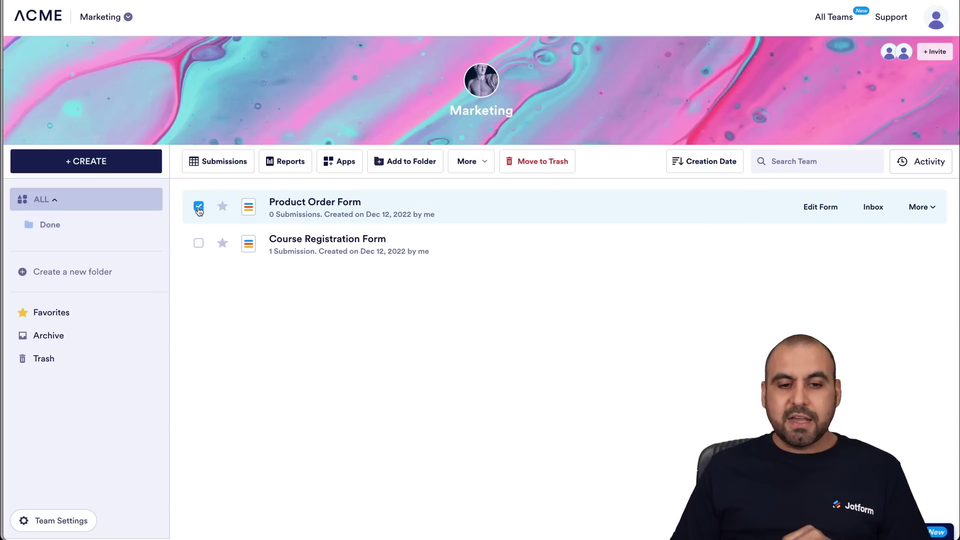
{"action": "left_click", "coordinate": [415, 176]}
{"action": "left_click", "coordinate": [322, 193]}
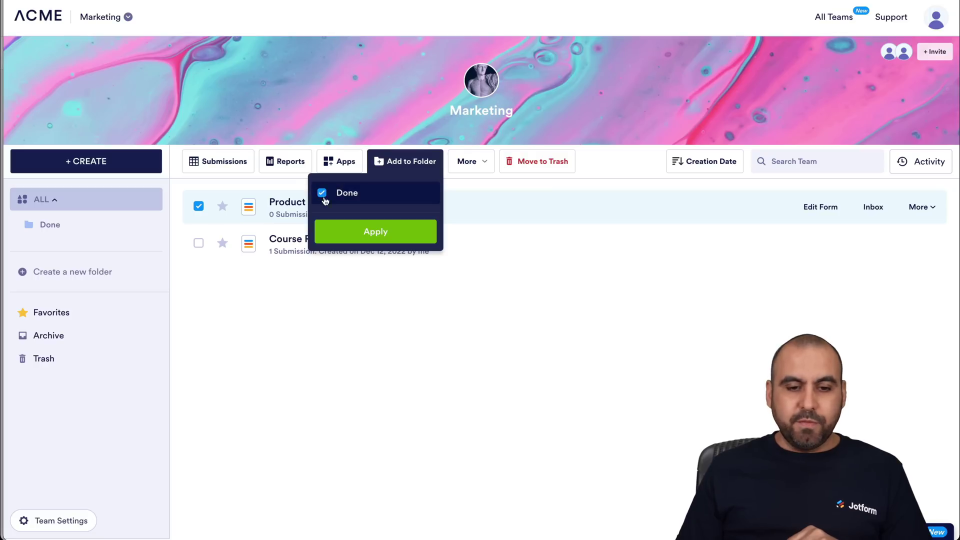
{"action": "left_click", "coordinate": [381, 235]}
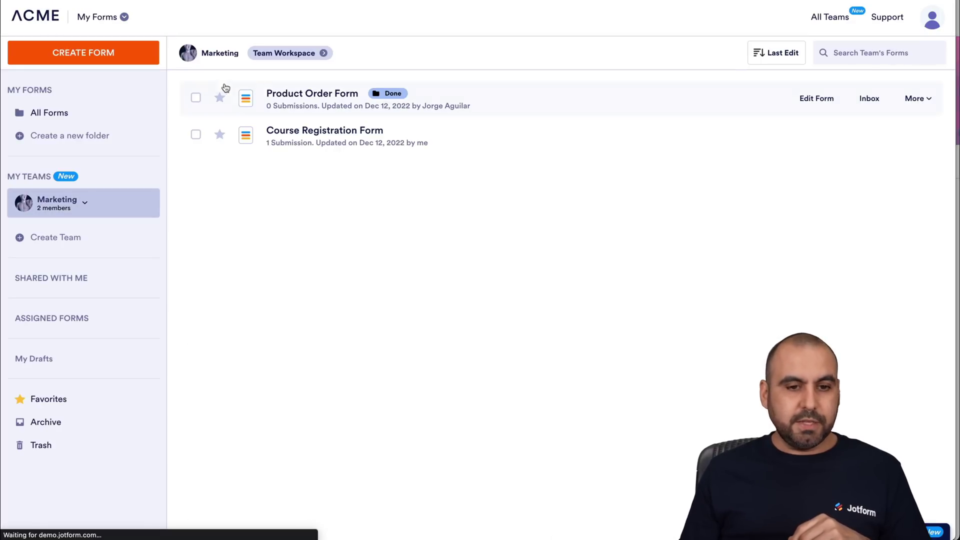
- From the second member's account, open the Marketing team workspace and view its Done folder
{"action": "left_click", "coordinate": [295, 56]}
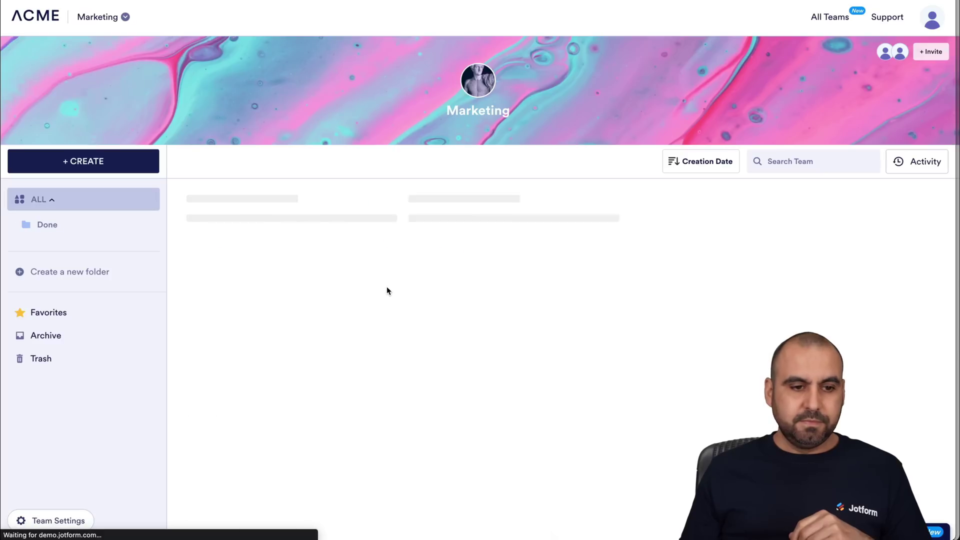
{"action": "mouse_move", "coordinate": [385, 207]}
{"action": "left_click", "coordinate": [385, 207]}
{"action": "left_click", "coordinate": [83, 229]}
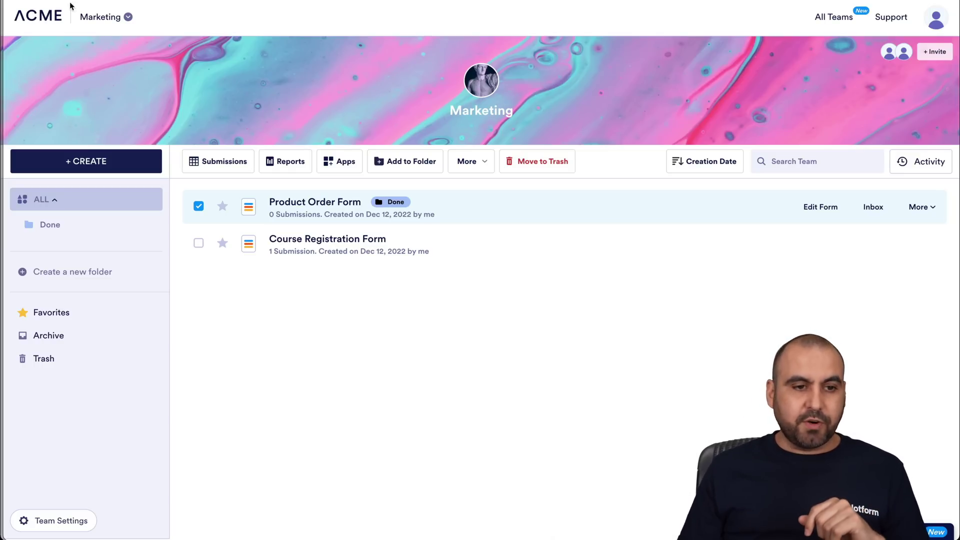
- Switch from the Marketing workspace to the team's reports and start a new report with the Visual Report Builder
{"action": "left_click", "coordinate": [105, 16]}
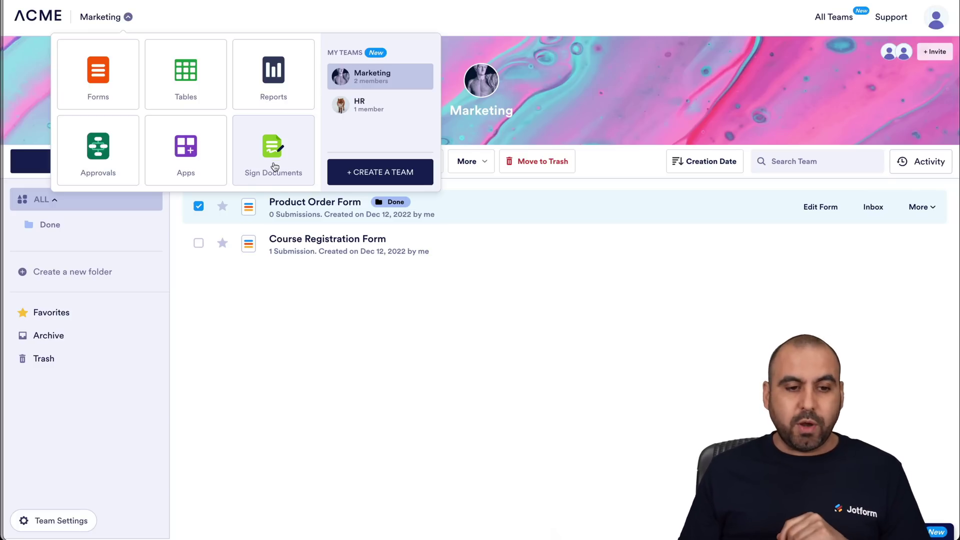
{"action": "left_click", "coordinate": [263, 84]}
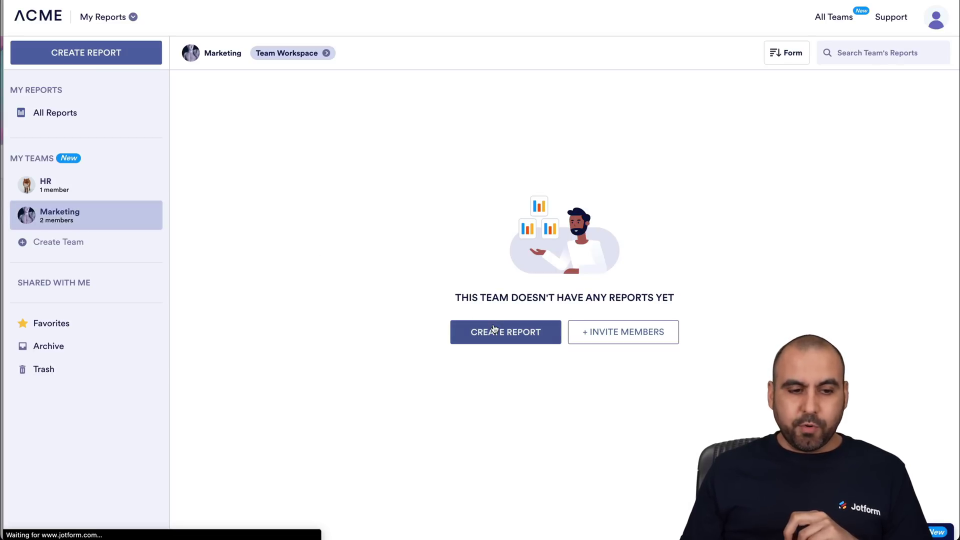
{"action": "left_click", "coordinate": [494, 330]}
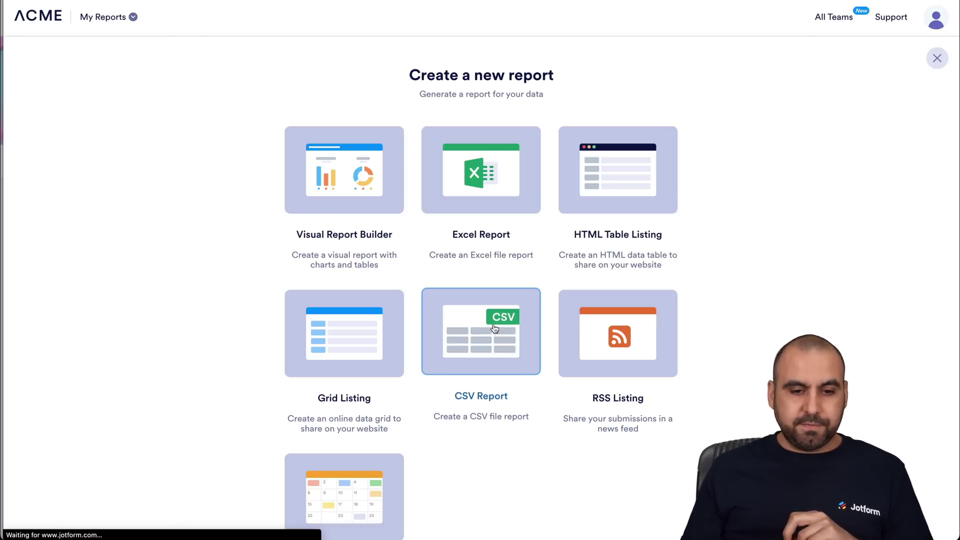
{"action": "left_click", "coordinate": [316, 176]}
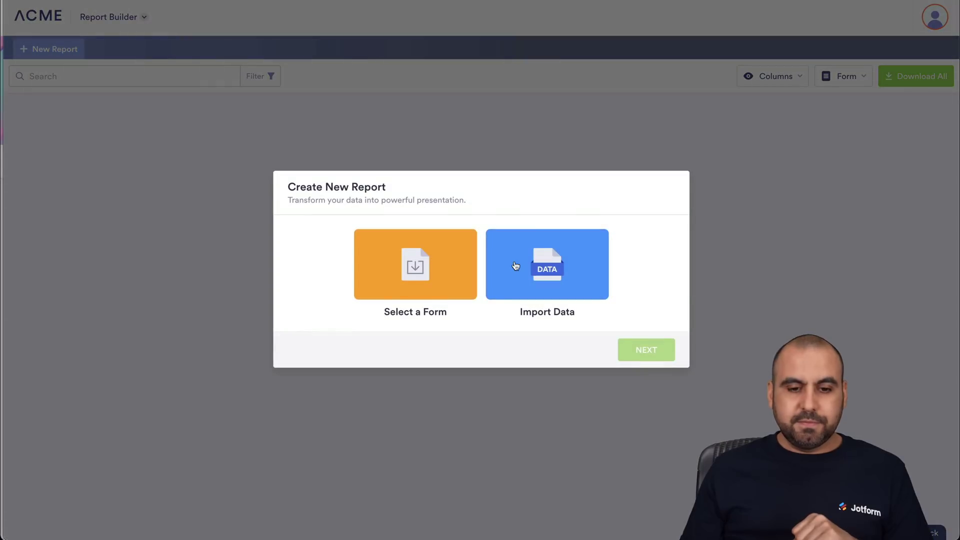
- Use an existing form as the report's source and select the Course Registration Form
{"action": "left_click", "coordinate": [448, 268]}
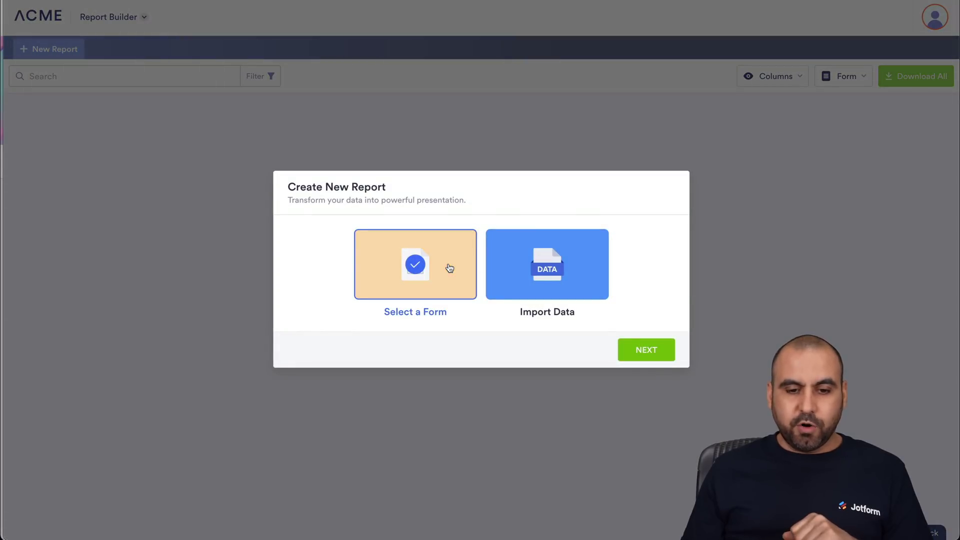
{"action": "left_click", "coordinate": [640, 344]}
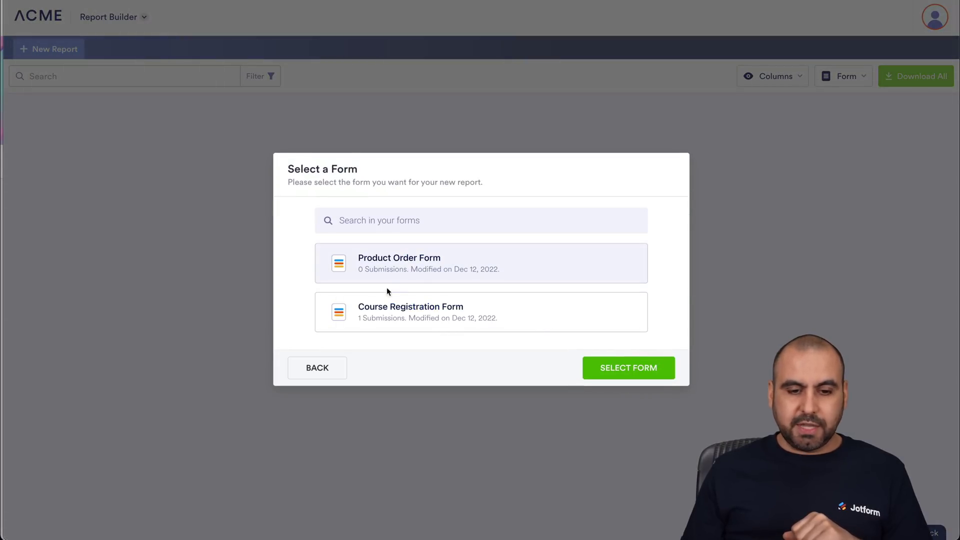
{"action": "left_click", "coordinate": [401, 312]}
{"action": "left_click", "coordinate": [625, 369]}
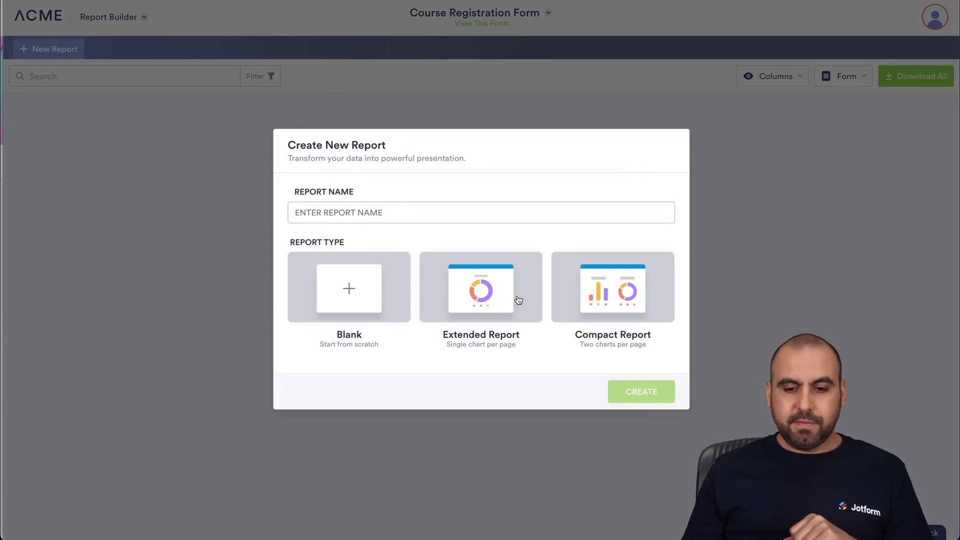
- Create a Compact Report named "Report" for the Course Registration Form
{"action": "left_click", "coordinate": [584, 290]}
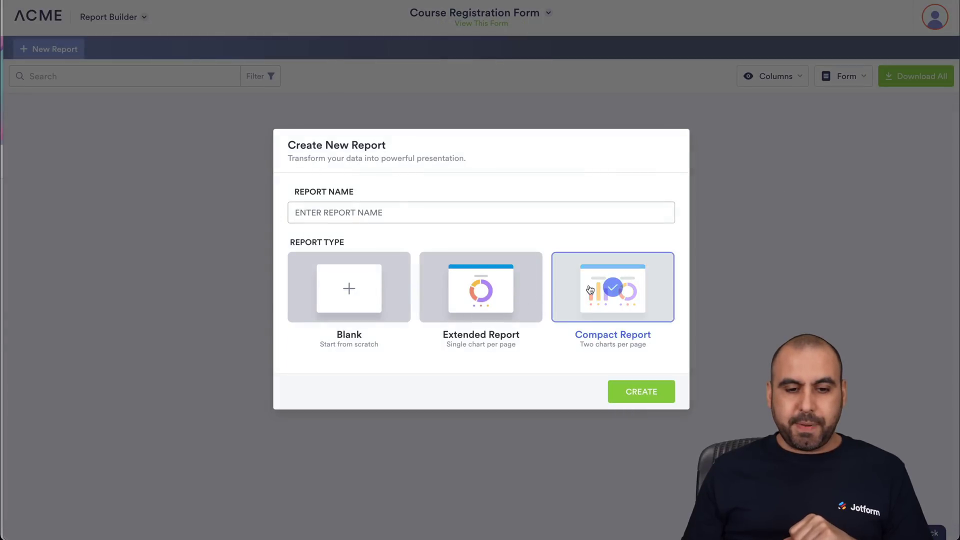
{"action": "left_click", "coordinate": [414, 215]}
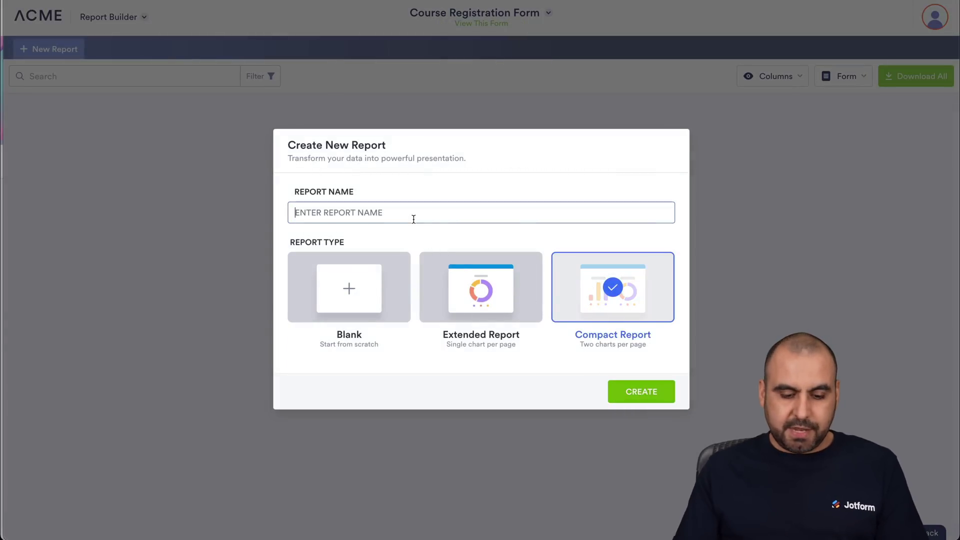
{"action": "type", "text": "Report"}
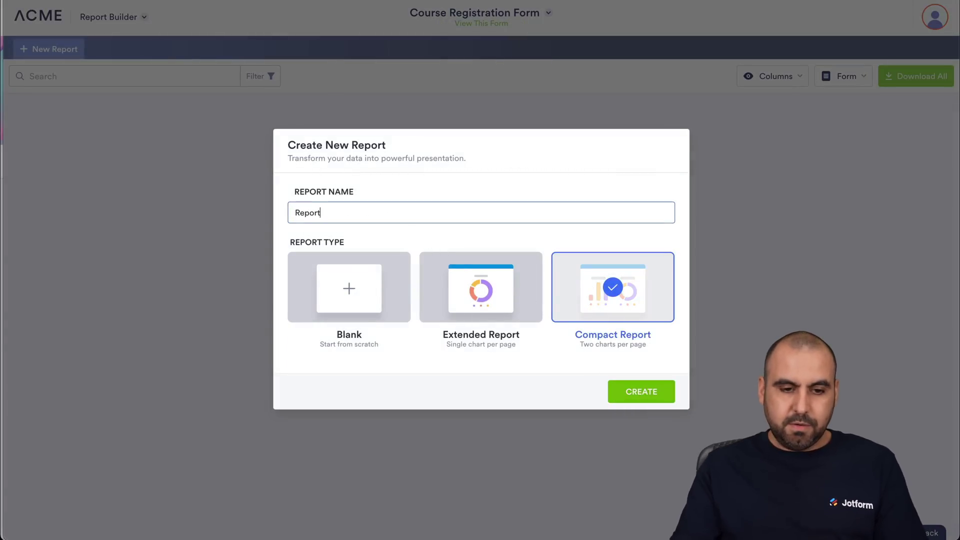
{"action": "left_click", "coordinate": [641, 397]}
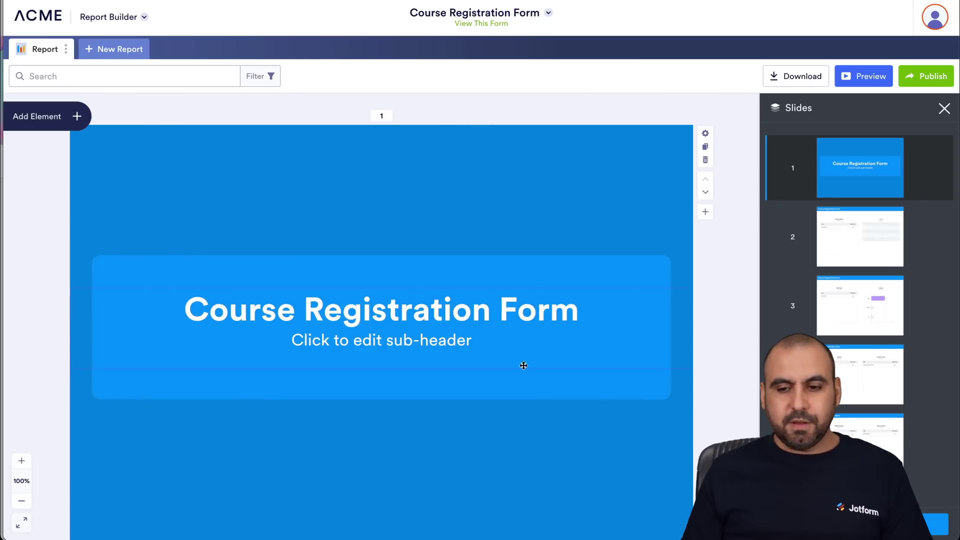
- Look through the generated report's slides and return to its cover slide
{"action": "left_click", "coordinate": [858, 300]}
{"action": "left_click", "coordinate": [845, 349]}
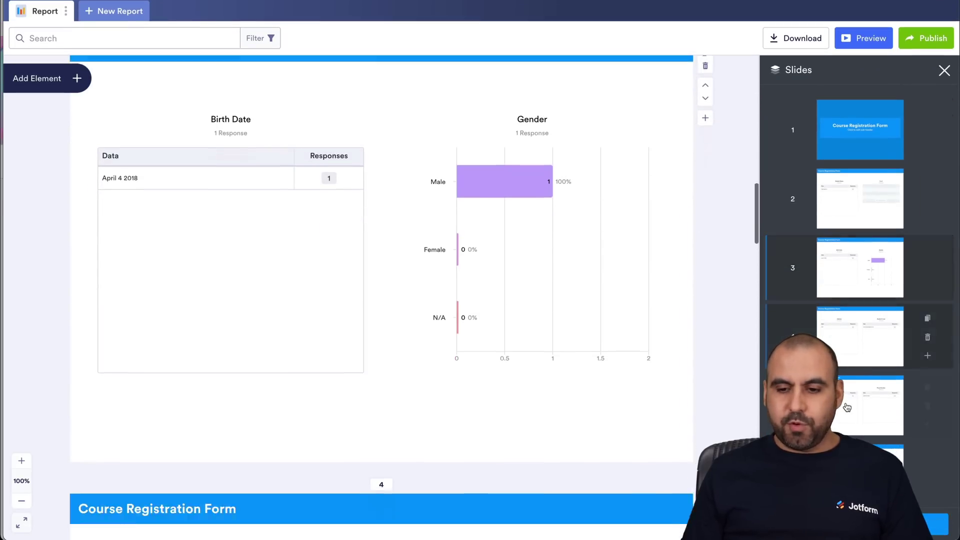
{"action": "left_click", "coordinate": [848, 410]}
{"action": "scroll", "coordinate": [483, 197], "scroll_direction": "up", "scroll_amount": 5}
{"action": "scroll", "coordinate": [483, 198], "scroll_direction": "up", "scroll_amount": 10}
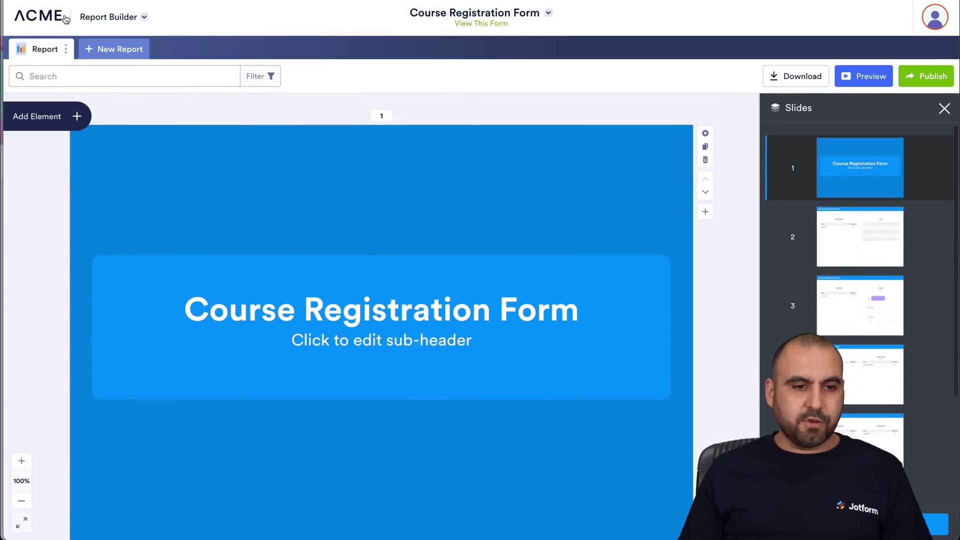
- Leave the report builder, return to the Marketing team workspace and show all of its items from the second member's account
{"action": "left_click", "coordinate": [64, 18]}
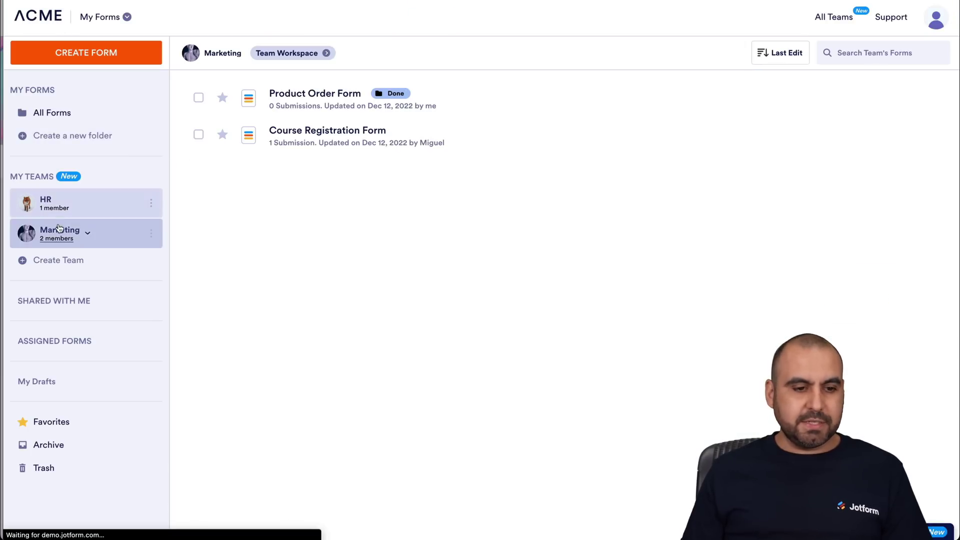
{"action": "left_click", "coordinate": [301, 54]}
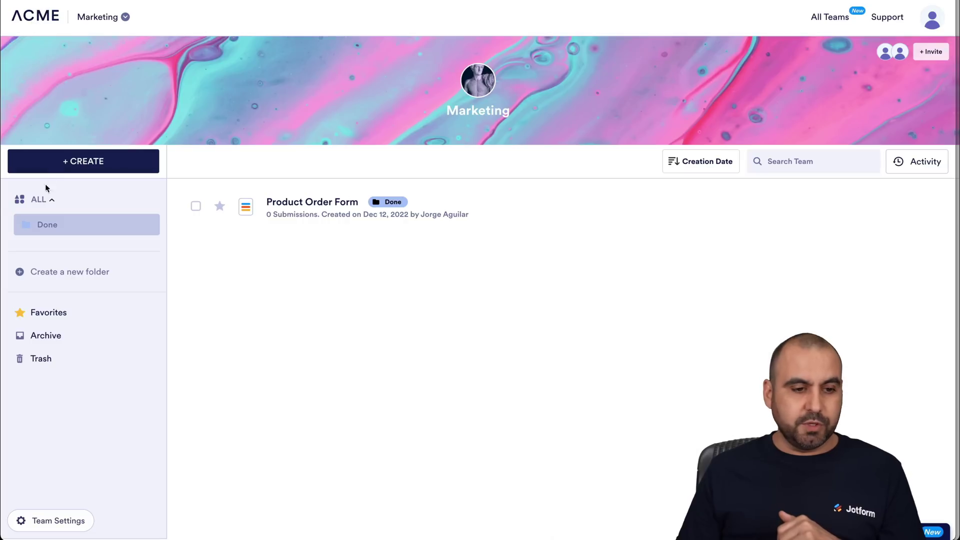
{"action": "left_click", "coordinate": [40, 199]}
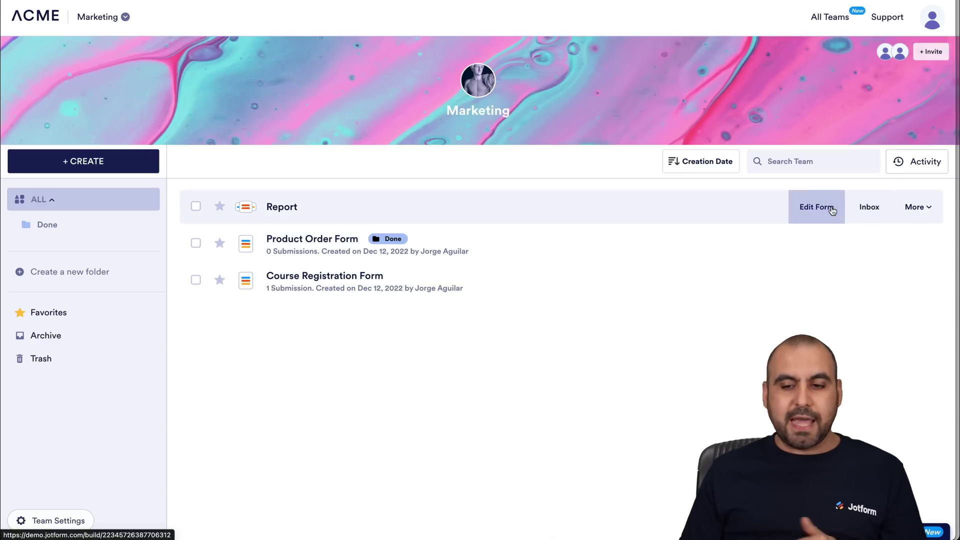
- Examine the actions available to the second member for the Report item and the Course Registration Form
{"action": "left_click", "coordinate": [905, 212]}
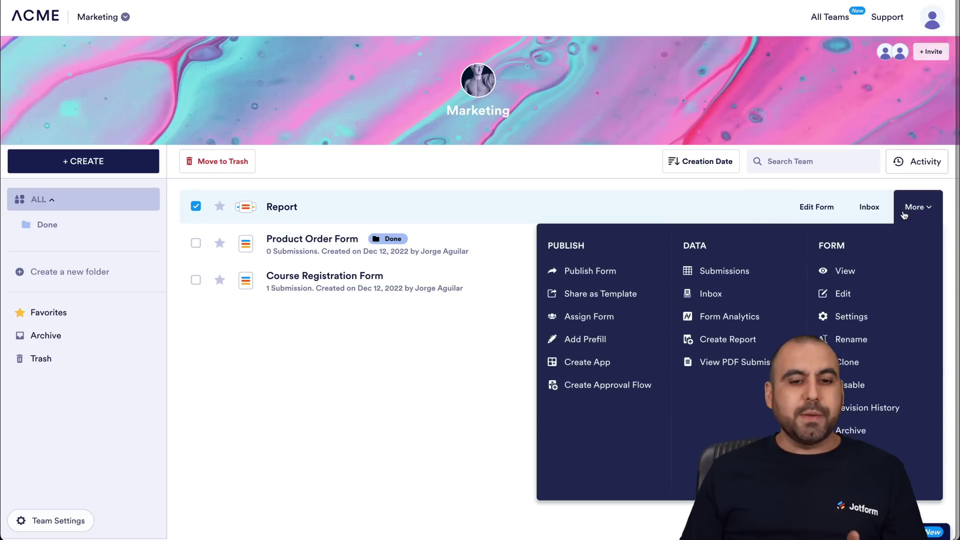
{"action": "left_click", "coordinate": [419, 362]}
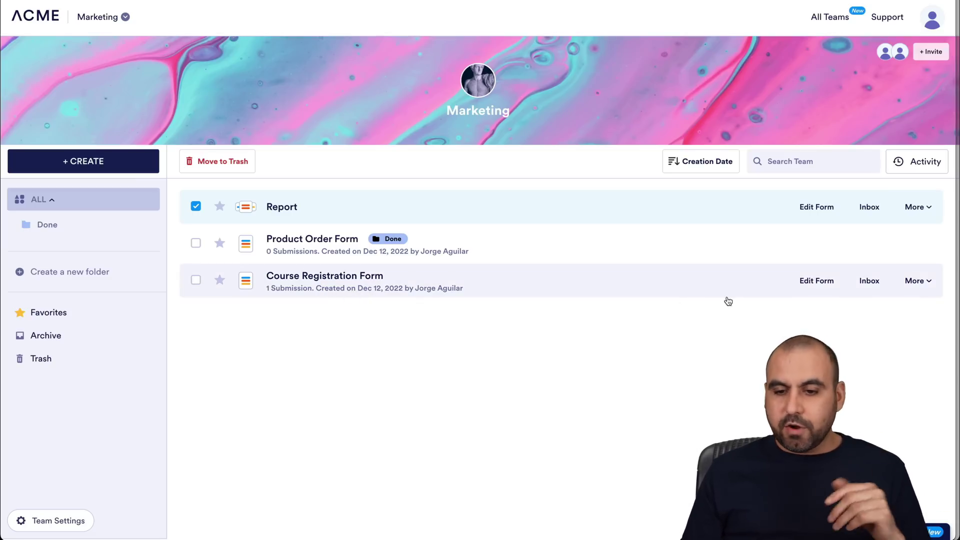
{"action": "left_click", "coordinate": [911, 283]}
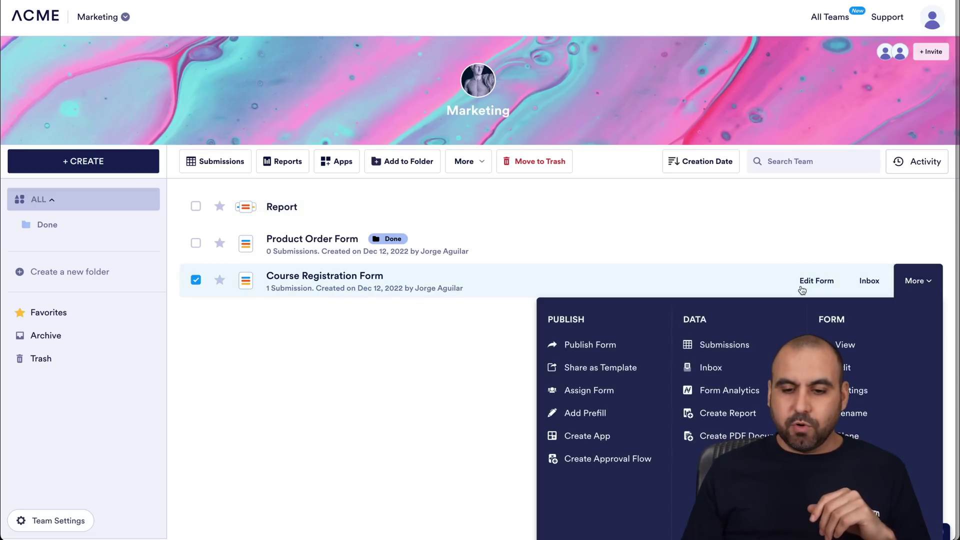
{"action": "left_click", "coordinate": [726, 345]}
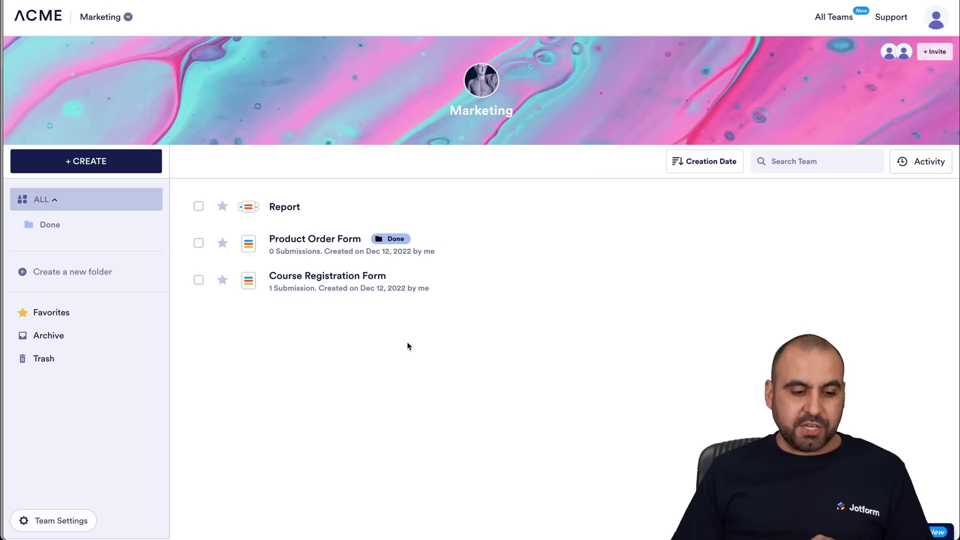
- In the Marketing team's settings, change the cover to the yellow sunset mountain image from the Nature gallery
{"action": "left_click", "coordinate": [65, 521]}
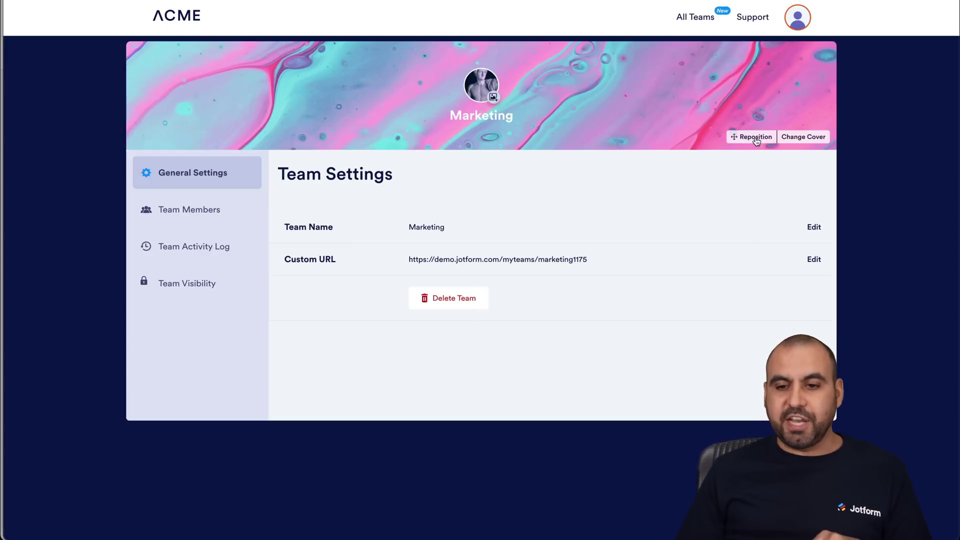
{"action": "left_click", "coordinate": [798, 138]}
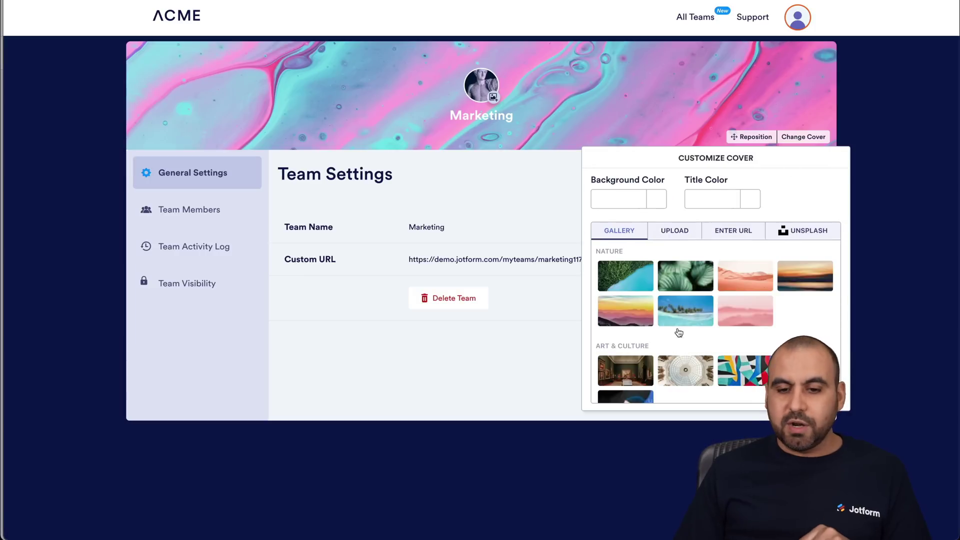
{"action": "left_click", "coordinate": [638, 288]}
{"action": "left_click", "coordinate": [602, 318]}
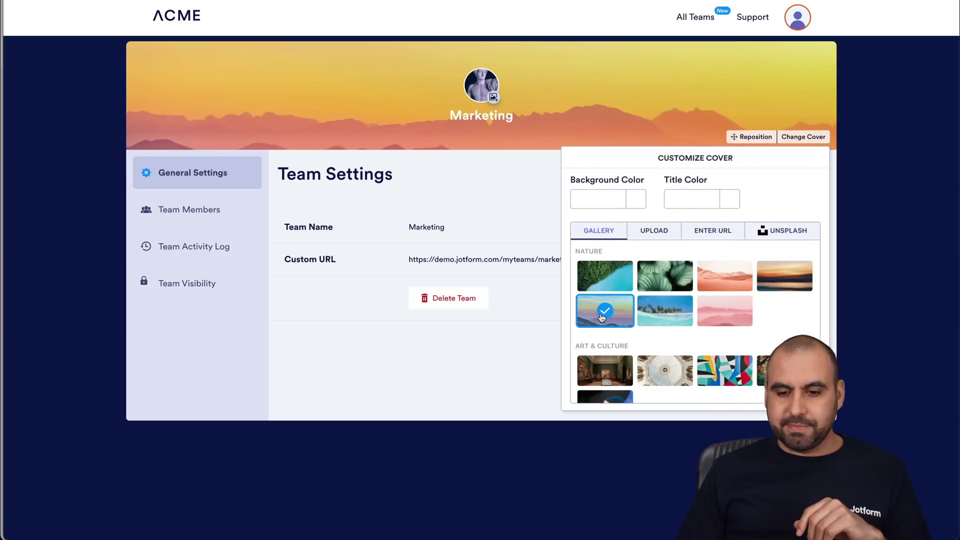
- Reposition the Marketing team's cover upward so lower parts of the mountain image fill the banner, and save it
{"action": "left_click", "coordinate": [753, 137]}
{"action": "left_click_drag", "start_coordinate": [628, 114], "coordinate": [628, 48]}
{"action": "left_click", "coordinate": [811, 137]}
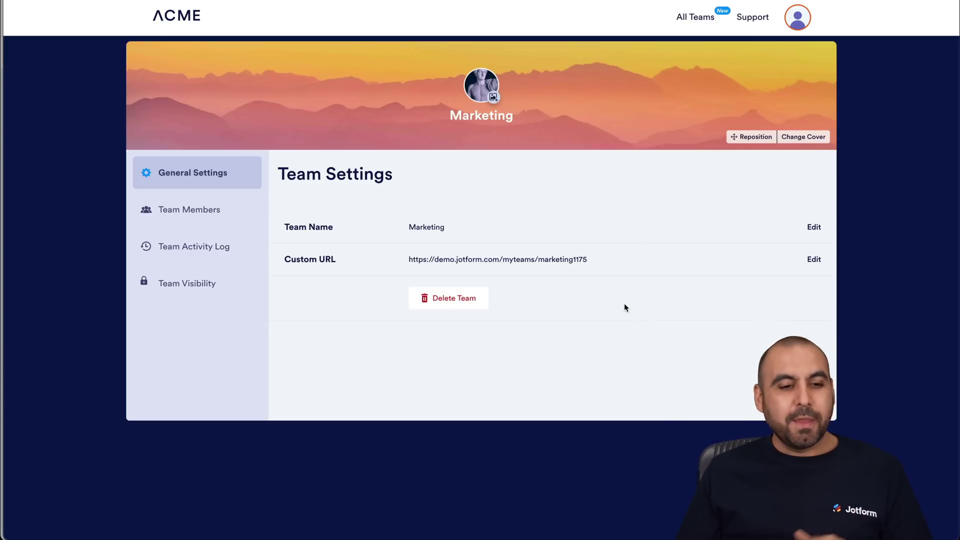
- Review the role options for the Marketing team's members and the entries in the team activity log
{"action": "left_click", "coordinate": [215, 222]}
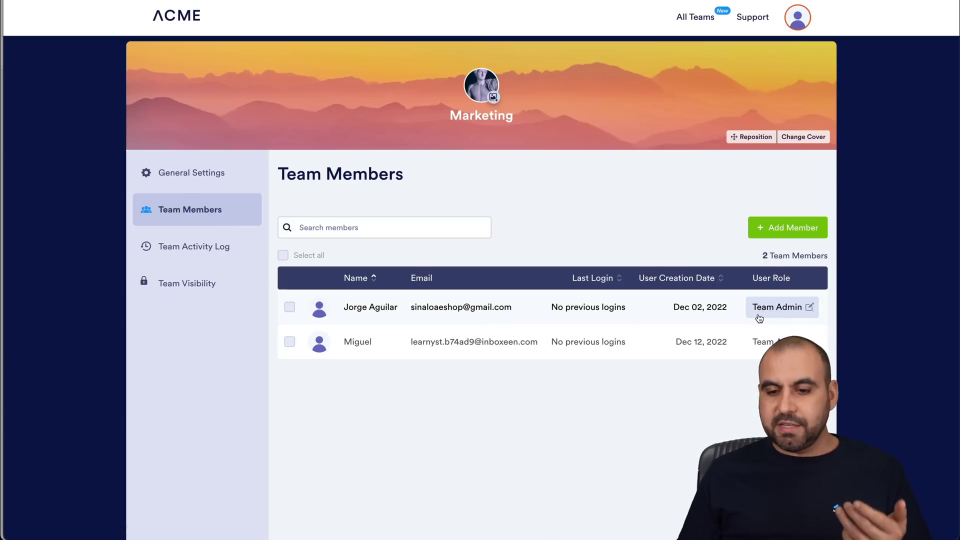
{"action": "left_click", "coordinate": [783, 307]}
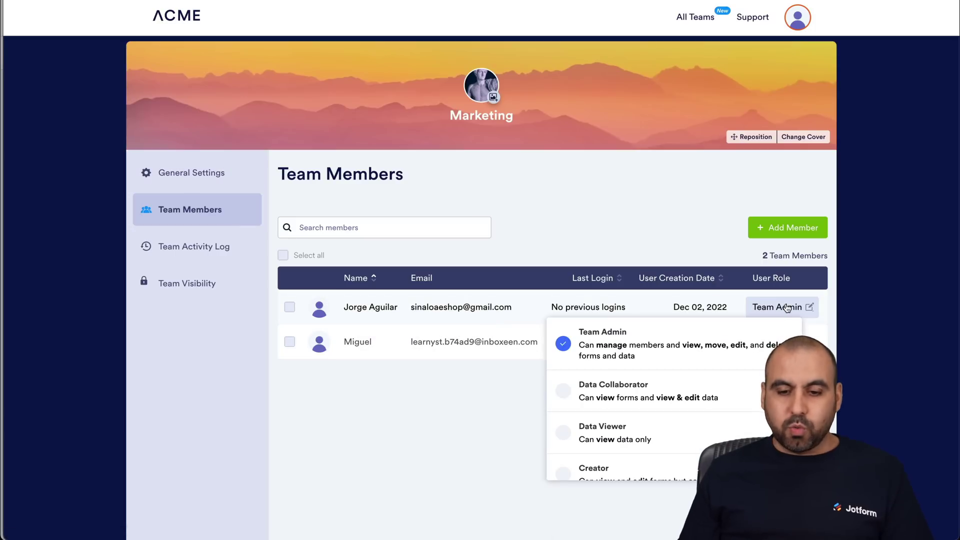
{"action": "left_click", "coordinate": [463, 412]}
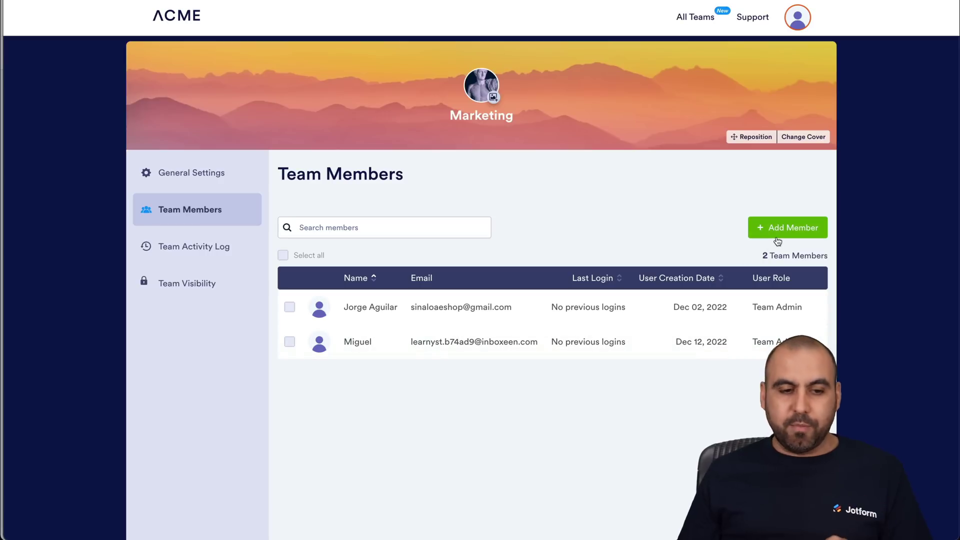
{"action": "left_click", "coordinate": [209, 246]}
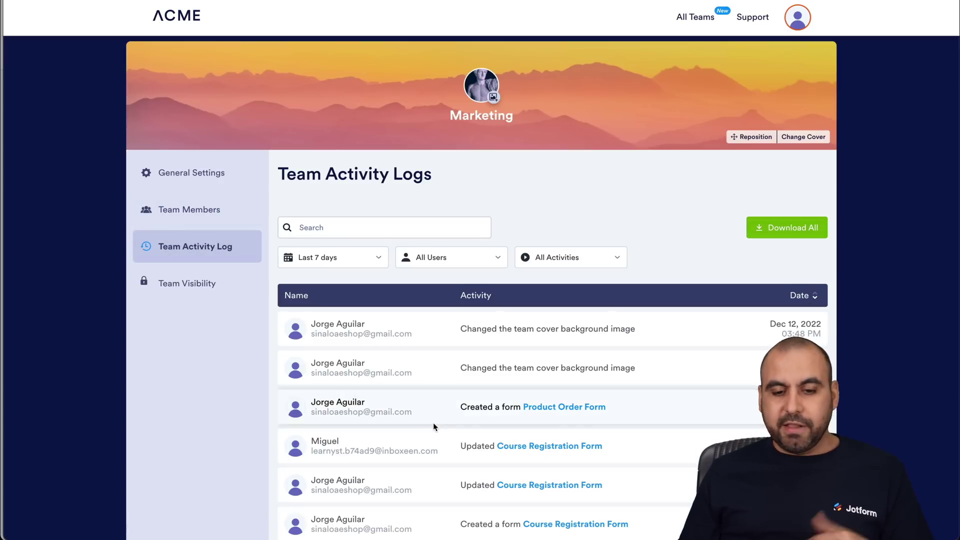
{"action": "scroll", "coordinate": [673, 253], "scroll_direction": "down", "scroll_amount": 2}
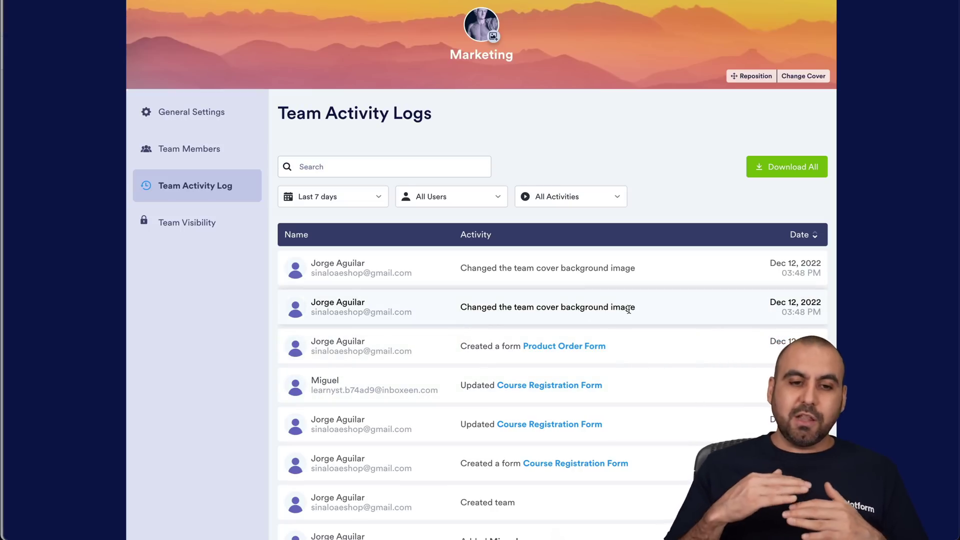
- In the team visibility settings, set the Marketing team's default member role to Data Collaborator
{"action": "left_click", "coordinate": [214, 222]}
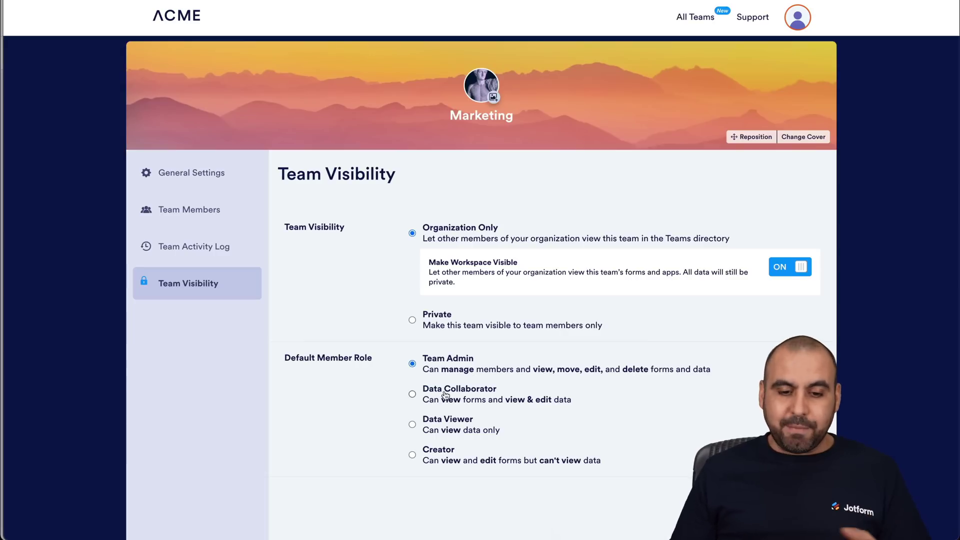
{"action": "left_click", "coordinate": [413, 395]}
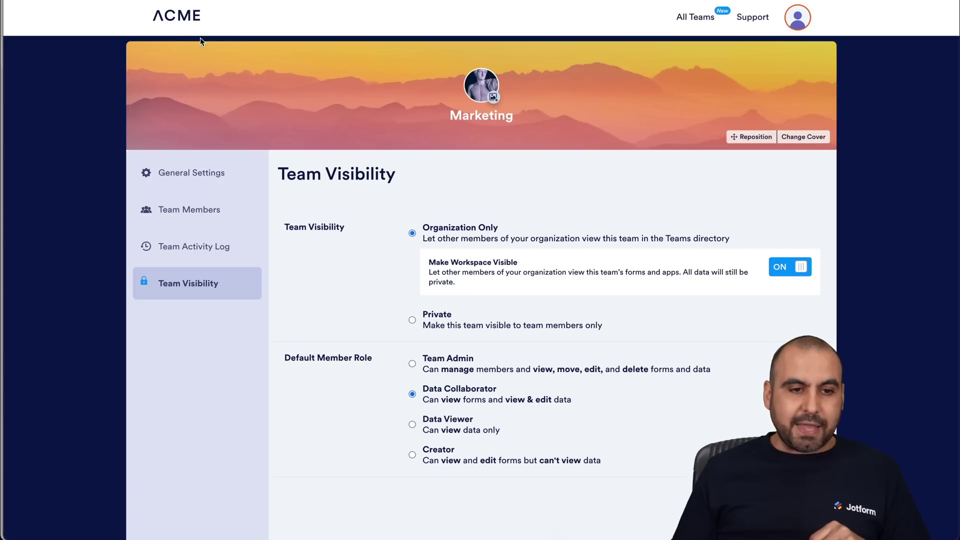
- From the forms overview, manage the Marketing team's members and set the second member's role to Data Viewer
{"action": "left_click", "coordinate": [178, 20]}
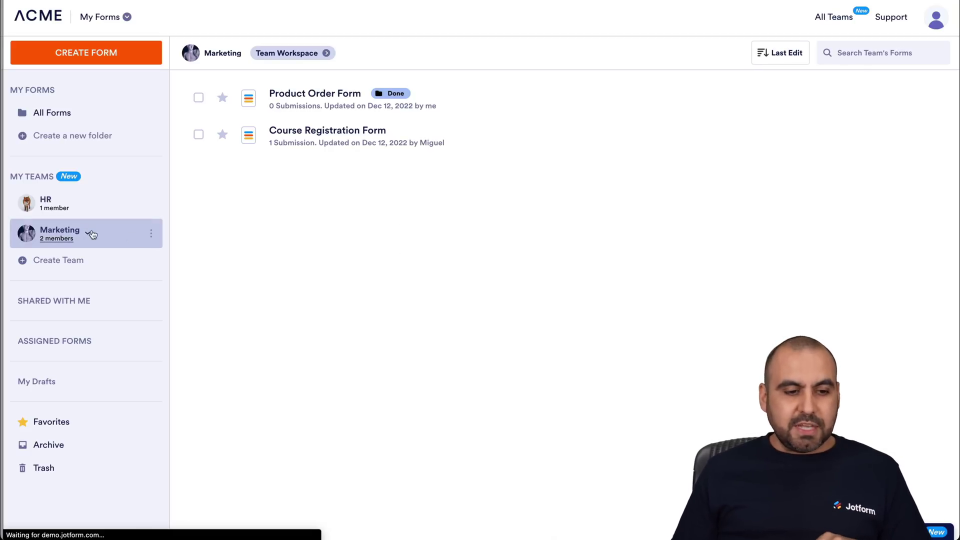
{"action": "left_click", "coordinate": [61, 239]}
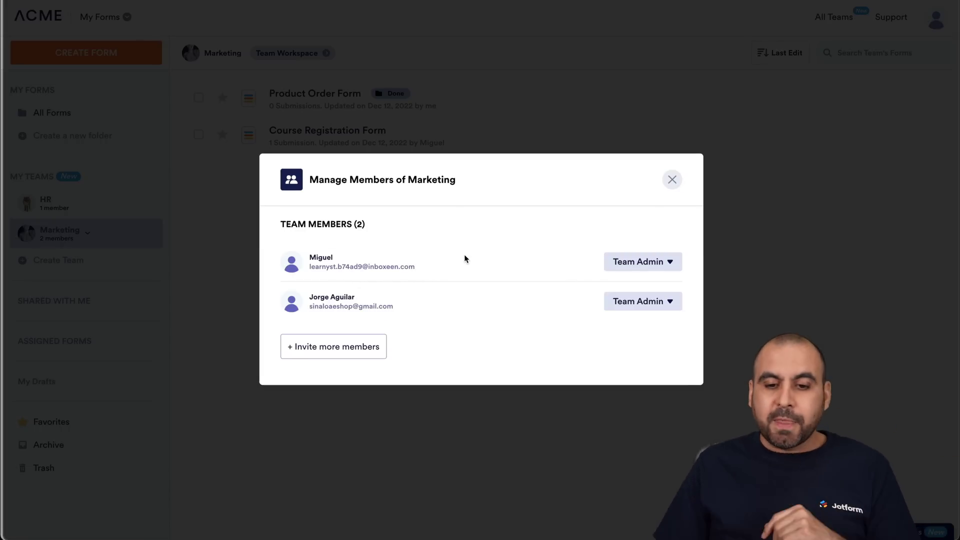
{"action": "left_click", "coordinate": [631, 262]}
{"action": "scroll", "coordinate": [613, 343], "scroll_direction": "down", "scroll_amount": 1}
{"action": "scroll", "coordinate": [614, 339], "scroll_direction": "down", "scroll_amount": 1}
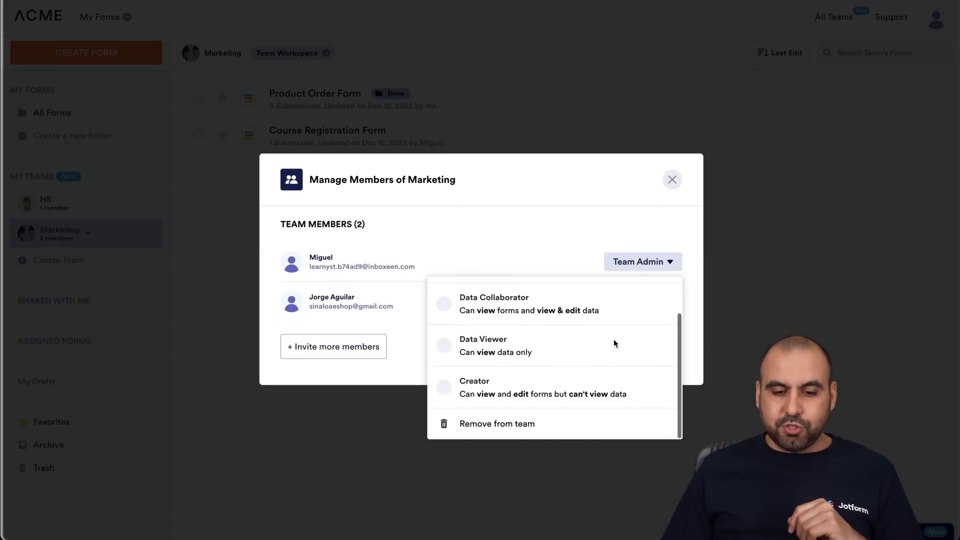
{"action": "left_click", "coordinate": [511, 350]}
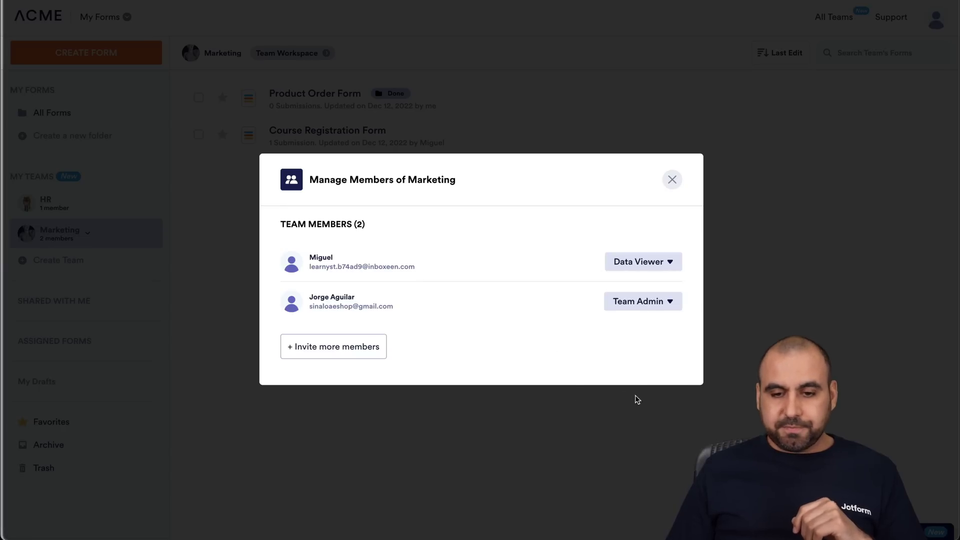
{"action": "left_click", "coordinate": [672, 185]}
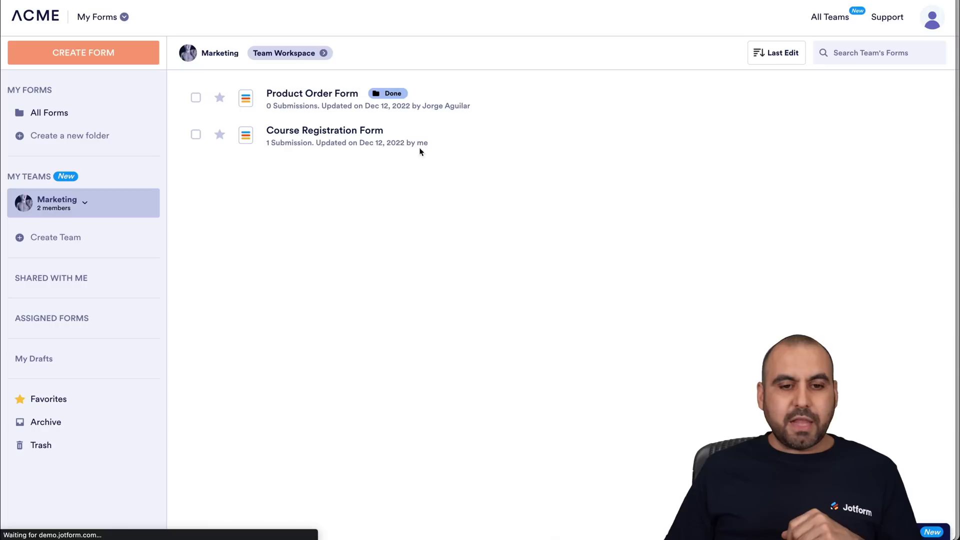
- From the second member's account, examine the actions available for the Product Order Form under the Data Viewer role
{"action": "left_click", "coordinate": [923, 100]}
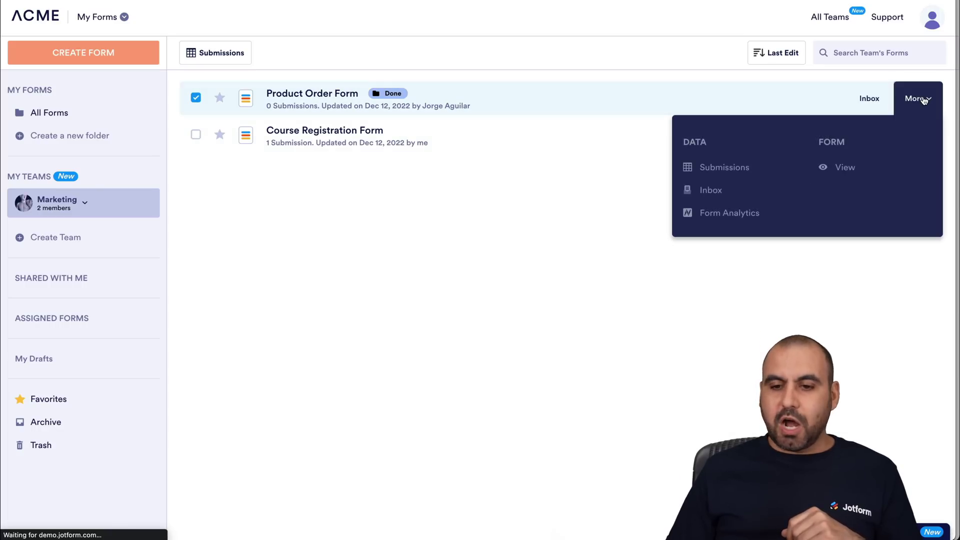